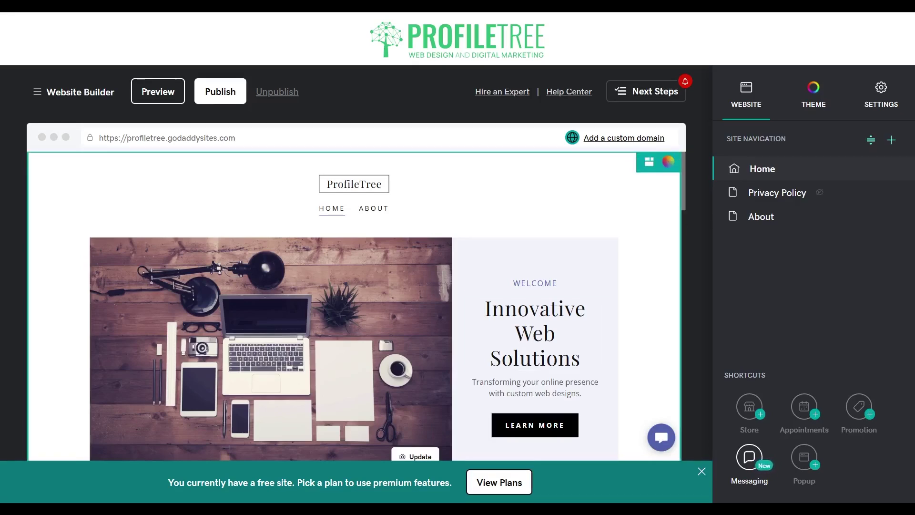
- Switch the home page header's cover image to the Wide Inset layout and turn on full width
scroll(353, 305, down, 2)
scroll(354, 305, up, 1)
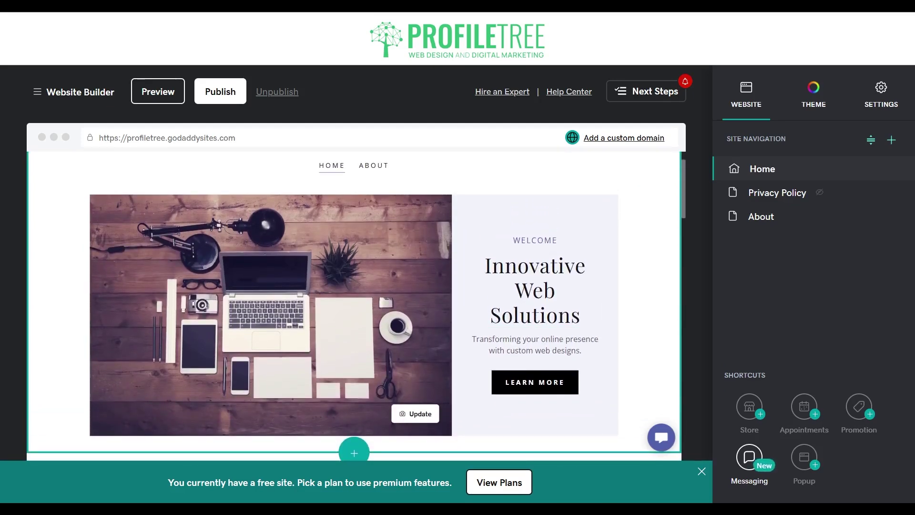
click(61, 313)
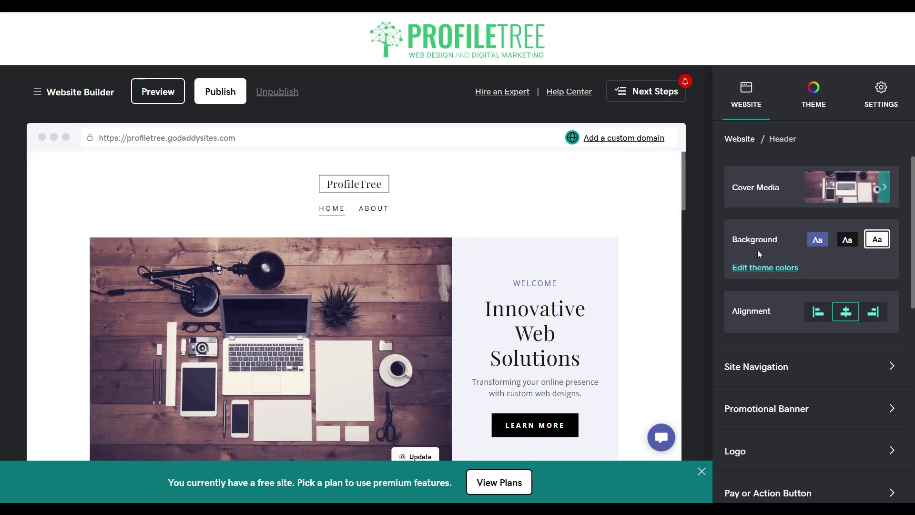
click(850, 193)
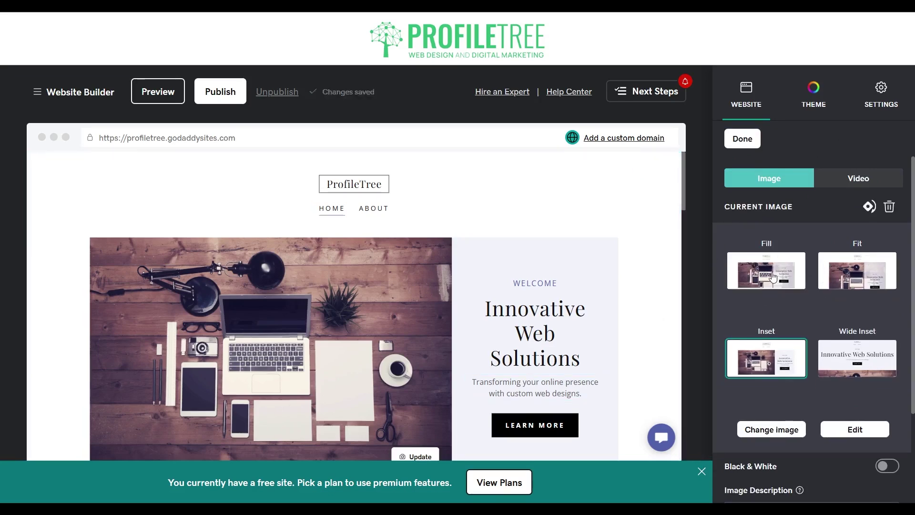
click(845, 366)
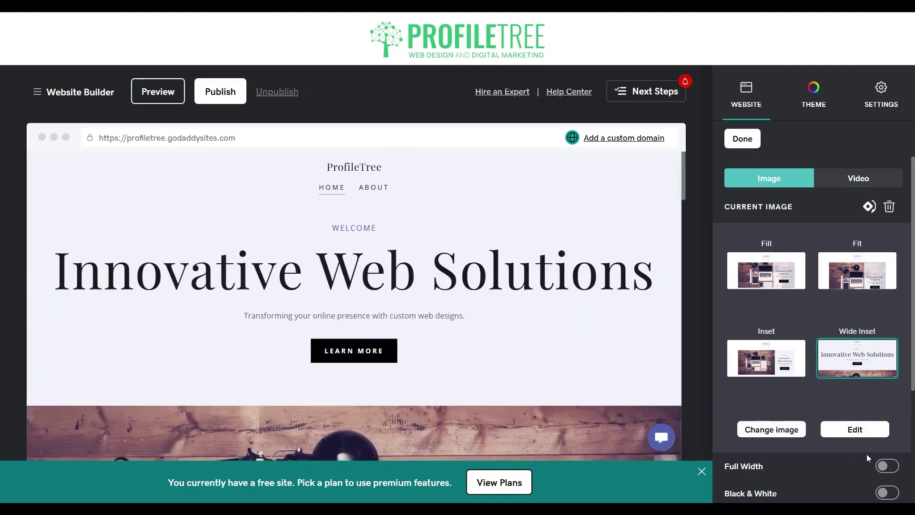
click(887, 467)
scroll(853, 469, down, 1)
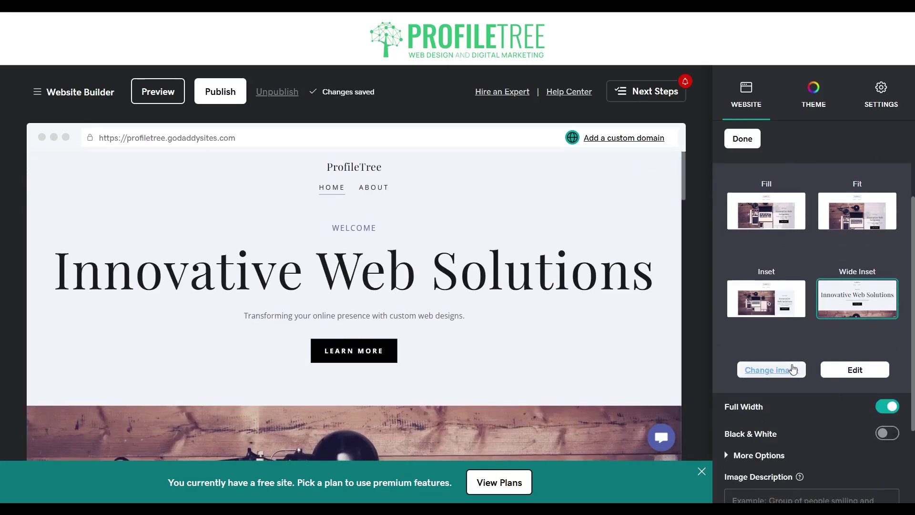
- Replace the cover image with the stock photo of hands typing on a laptop under white icons, found by searching "Digital Marketing"
scroll(778, 324, up, 1)
scroll(779, 392, down, 1)
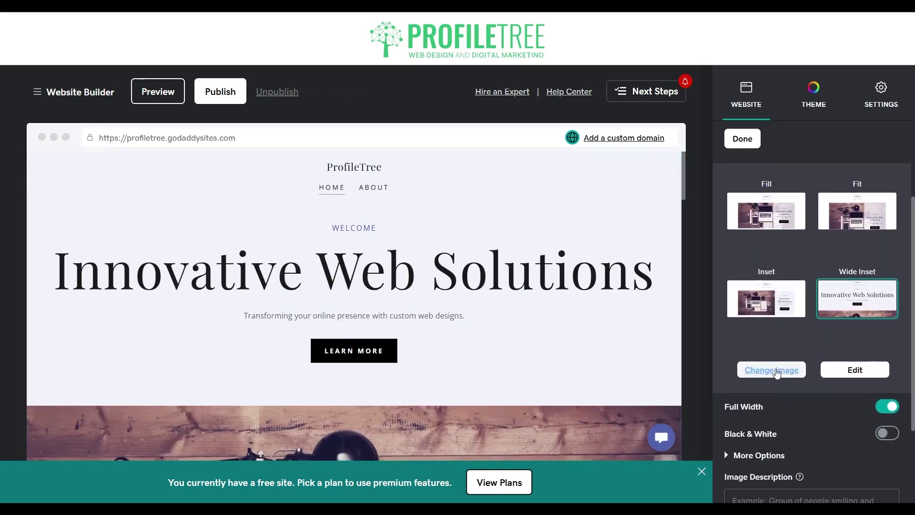
click(777, 371)
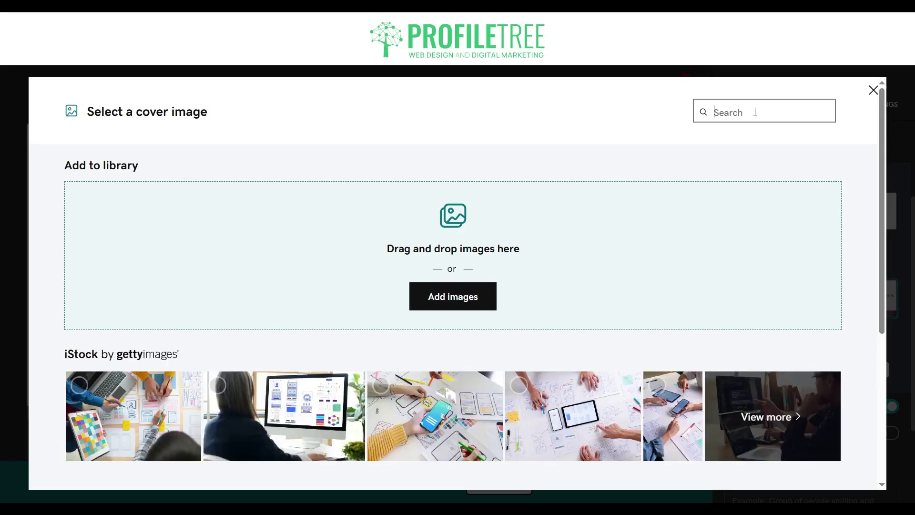
text(Digital Marketing)
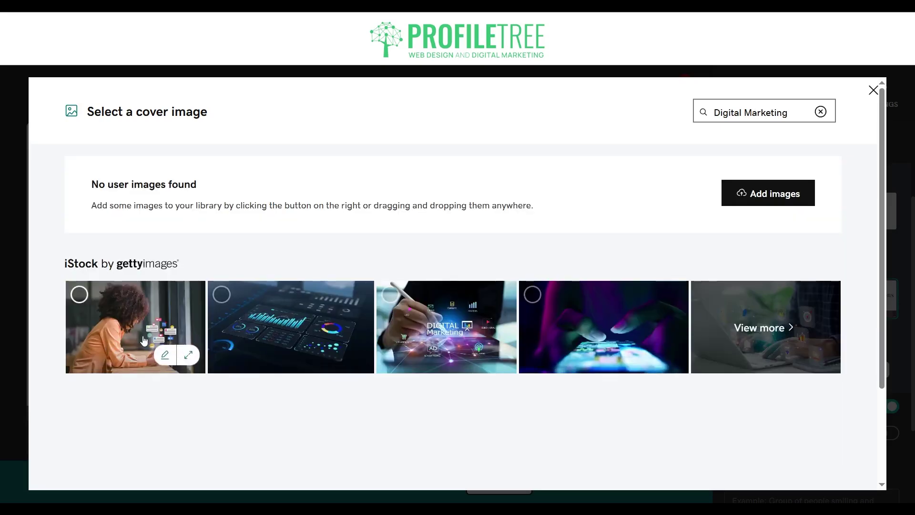
click(780, 348)
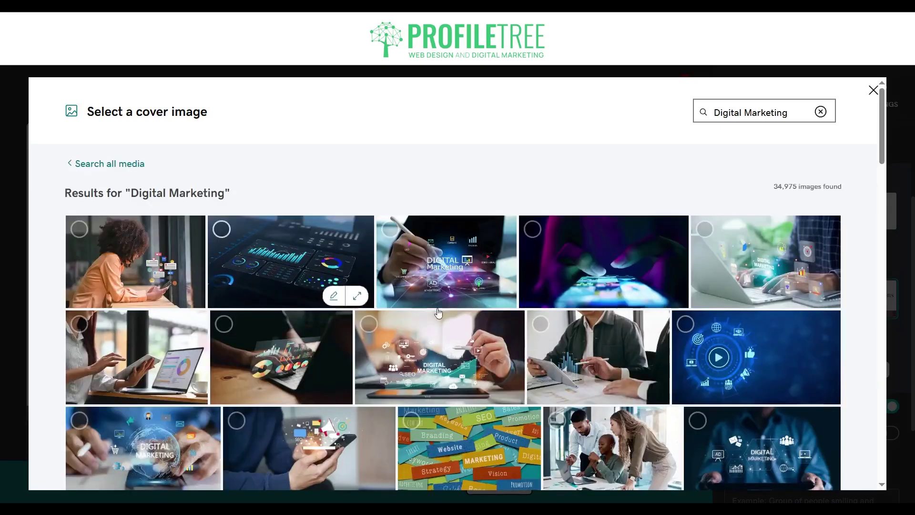
scroll(373, 312, down, 15)
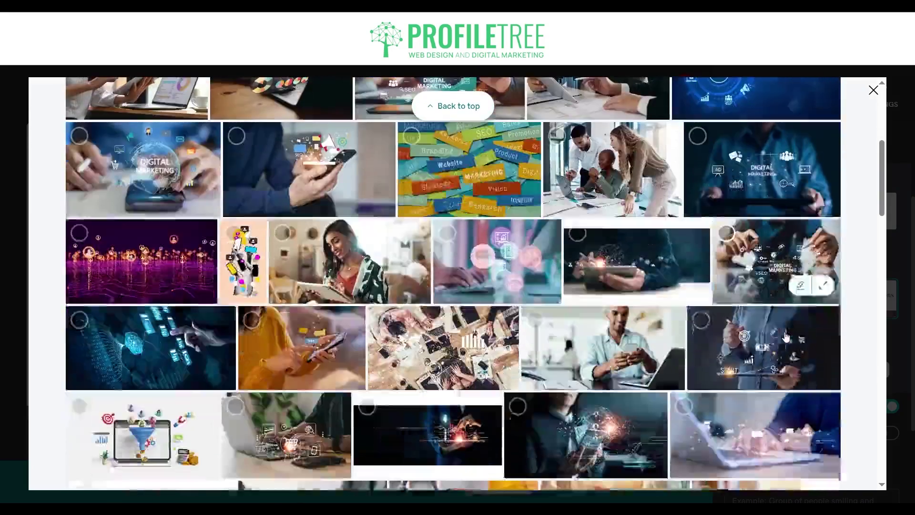
scroll(713, 344, down, 1)
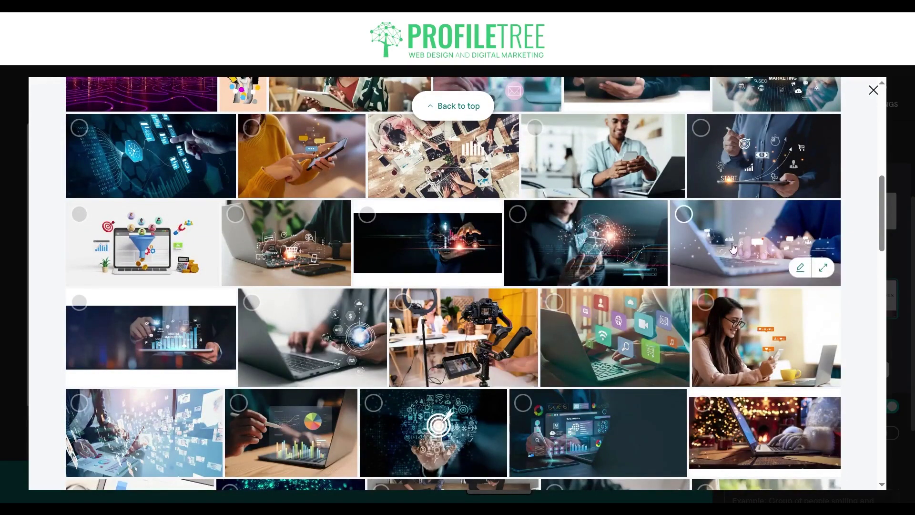
click(684, 214)
click(818, 466)
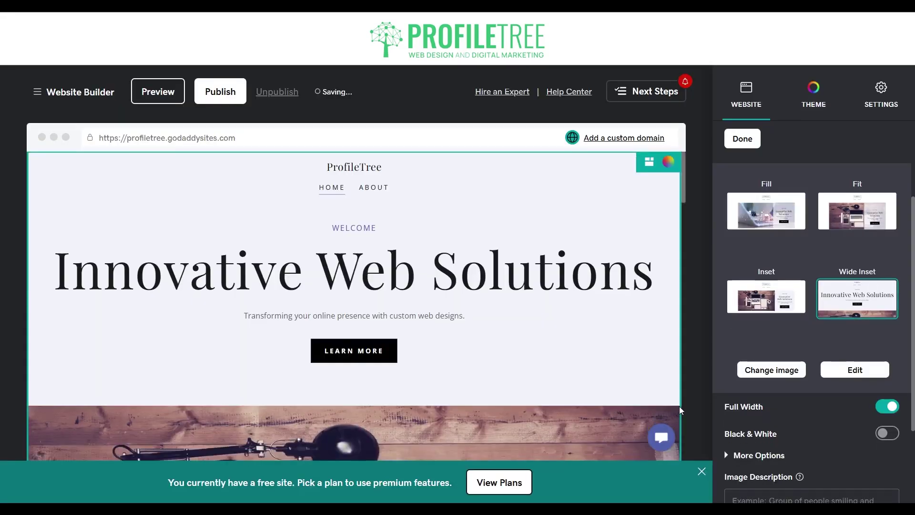
scroll(561, 384, down, 6)
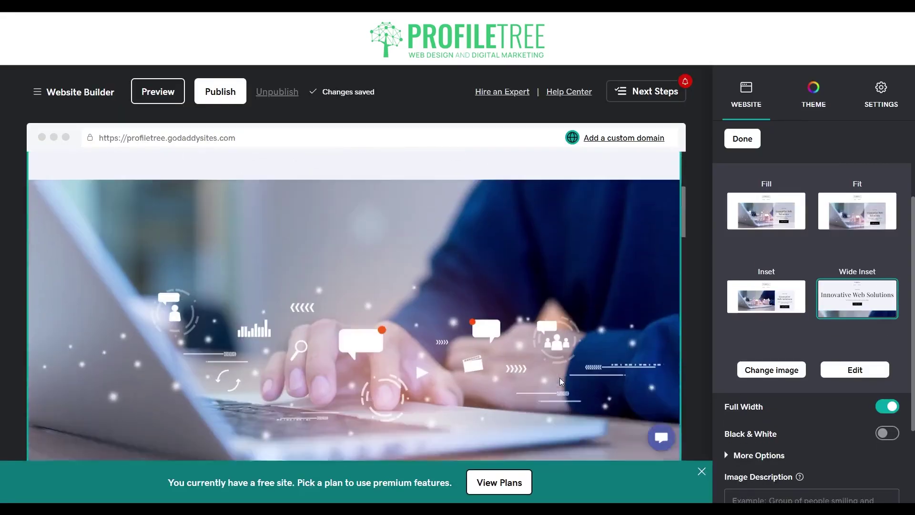
scroll(561, 383, up, 3)
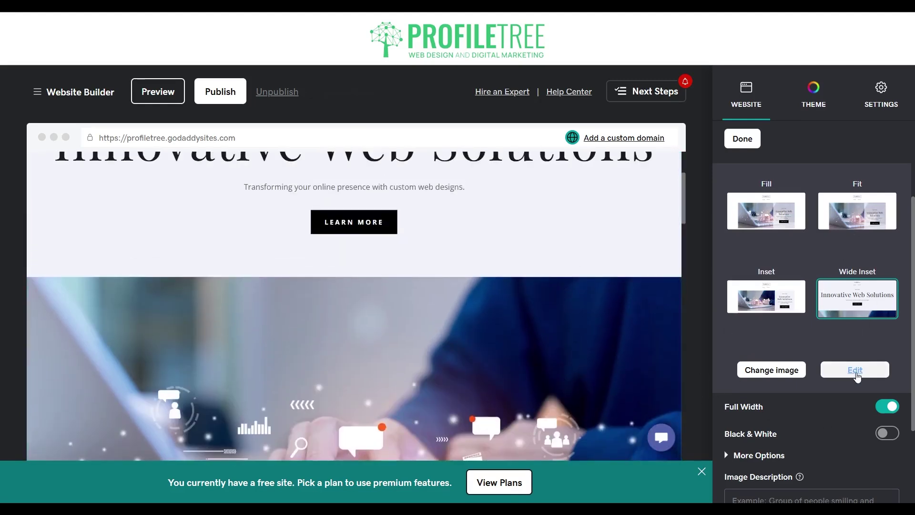
- Edit the cover image to lower its opacity to 70% and apply the edit to the header
click(856, 372)
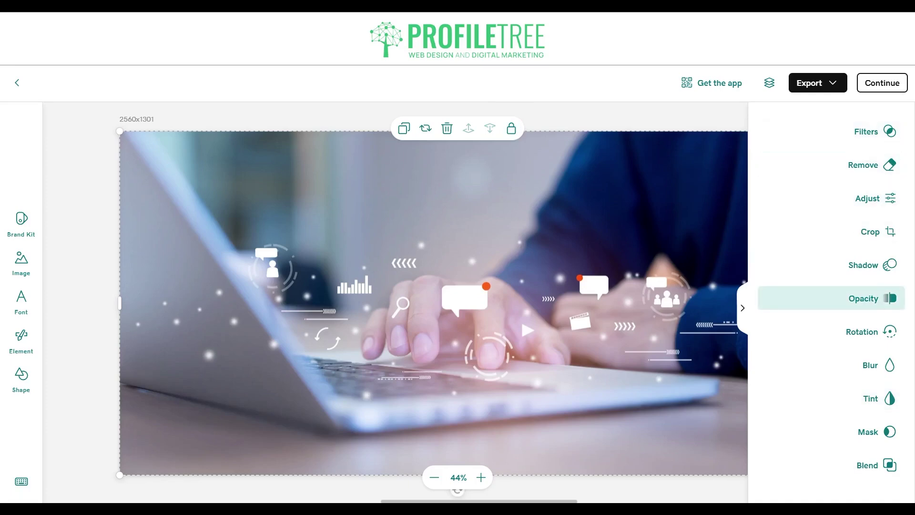
click(863, 298)
drag(859, 342, 839, 341)
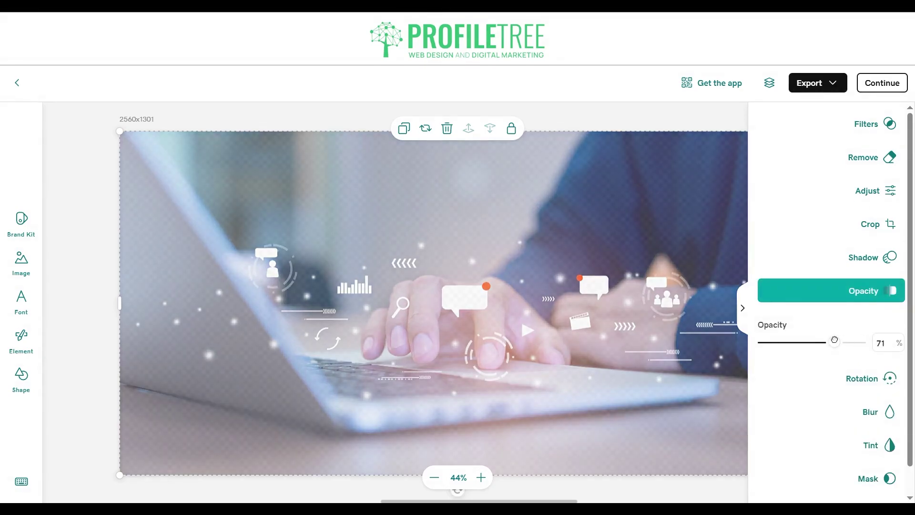
drag(833, 340, 833, 339)
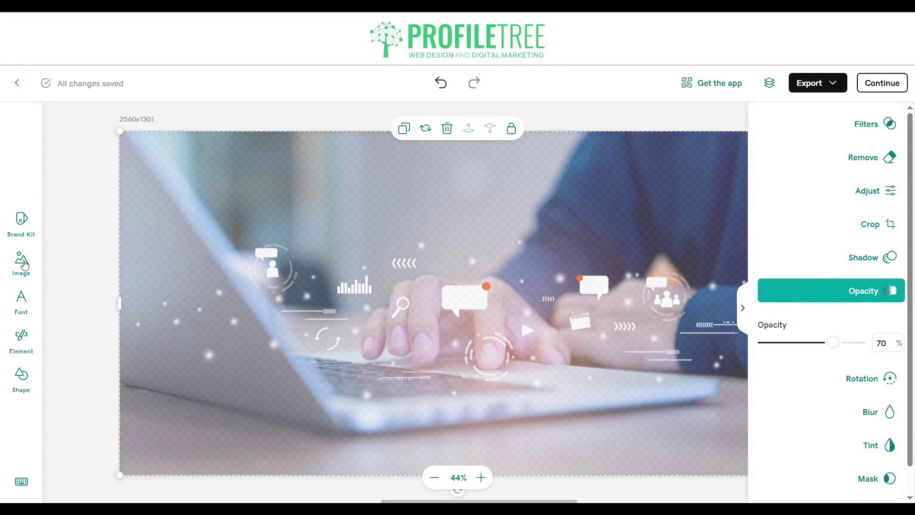
click(876, 83)
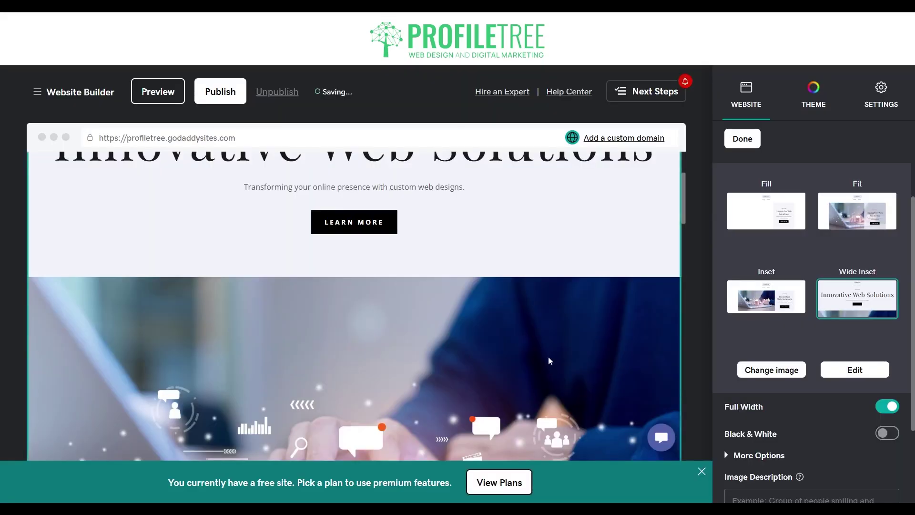
scroll(566, 262, down, 4)
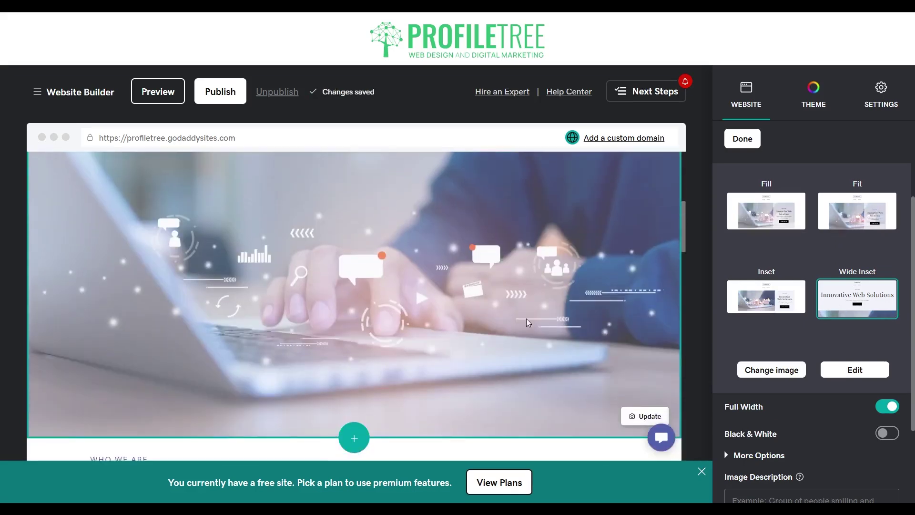
- Try the black-and-white effect on the cover image, then turn it back off
click(882, 433)
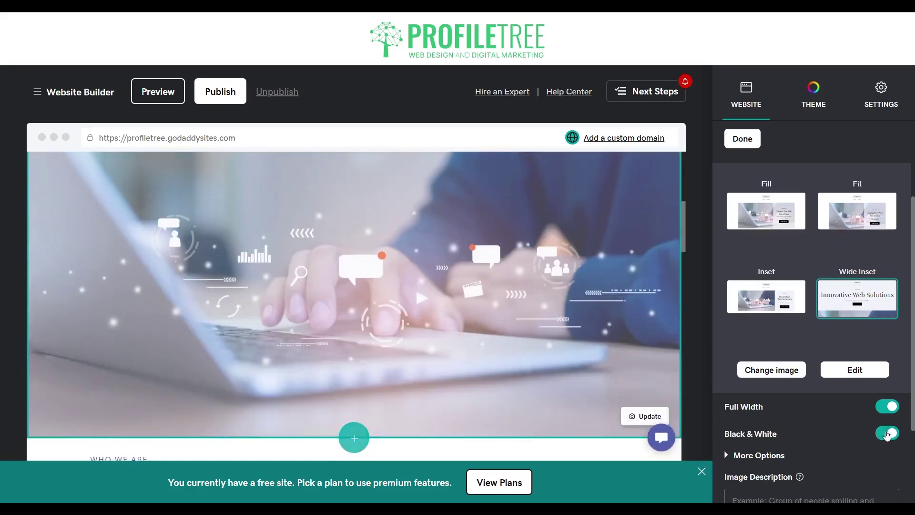
scroll(805, 410, down, 1)
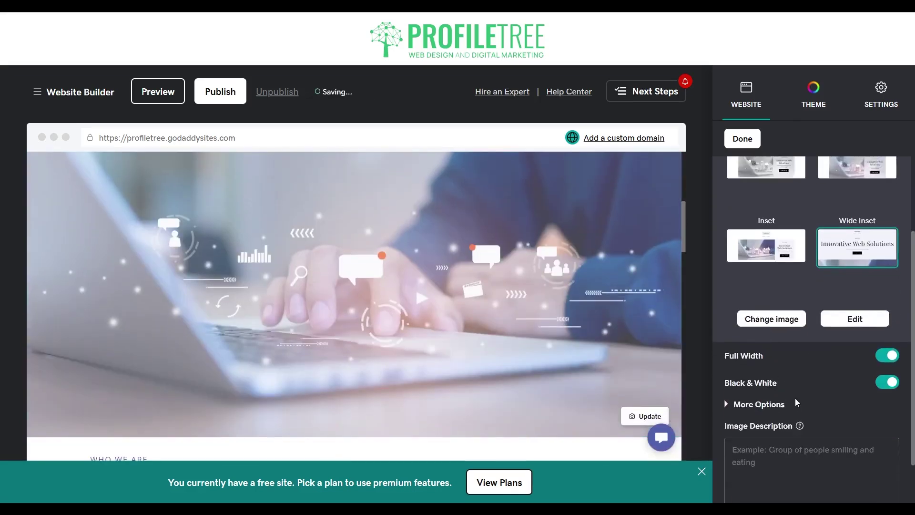
scroll(795, 398, up, 2)
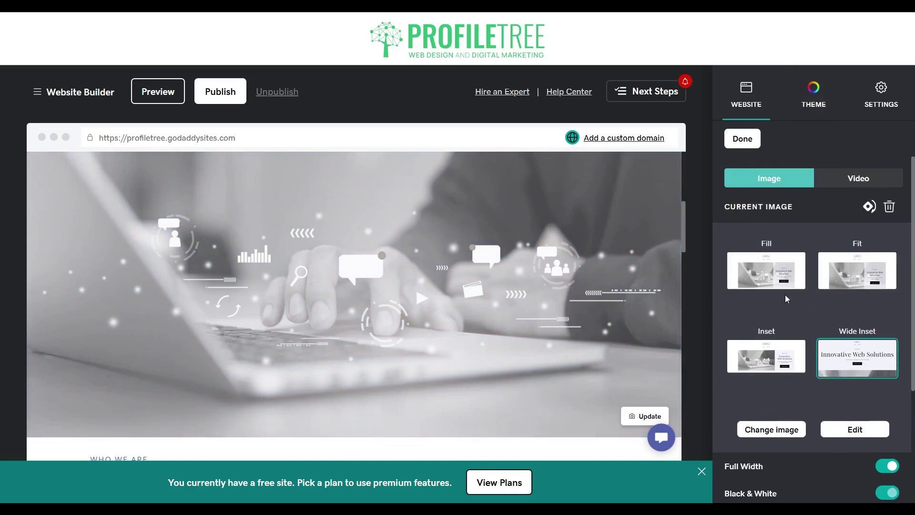
key(space)
scroll(785, 295, down, 4)
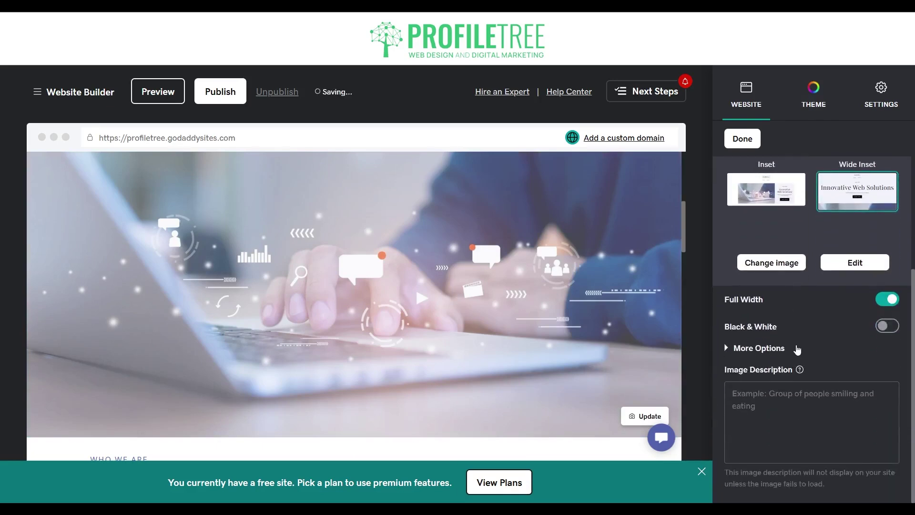
scroll(801, 350, up, 4)
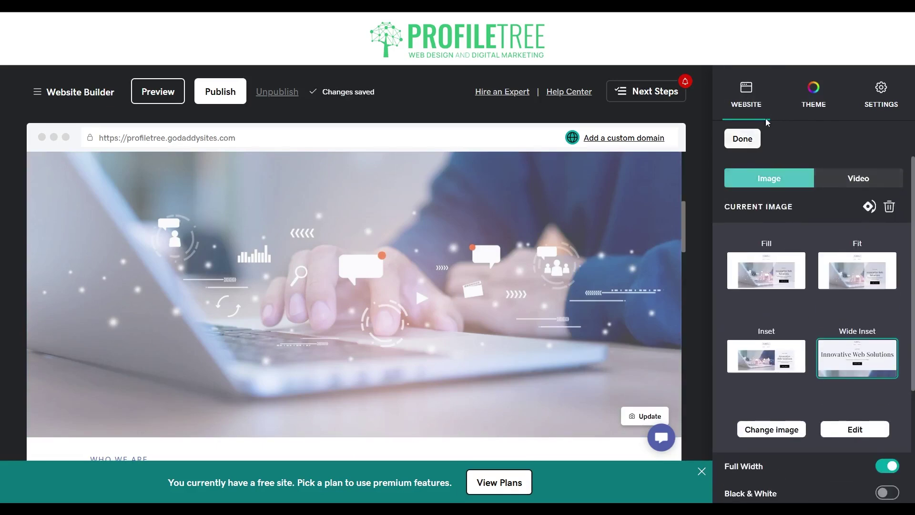
- Set the theme's custom color to black, #000000
click(810, 103)
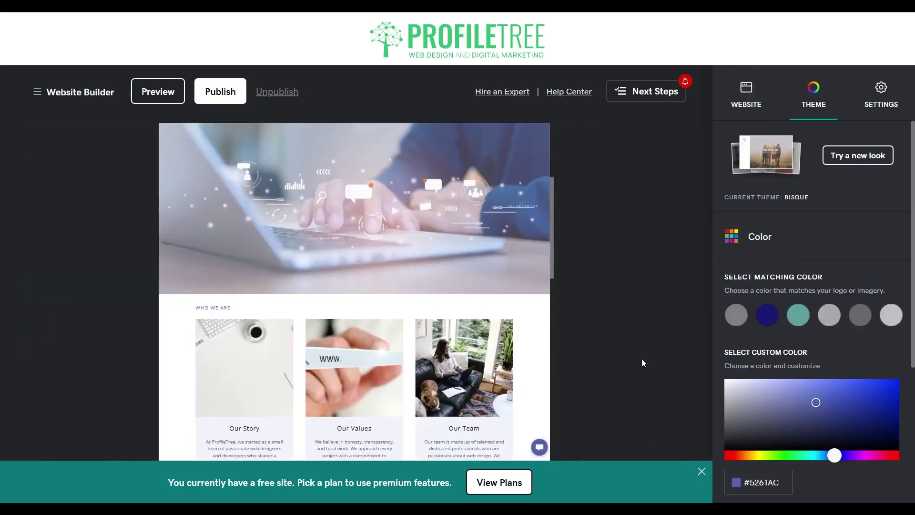
drag(815, 402, 725, 452)
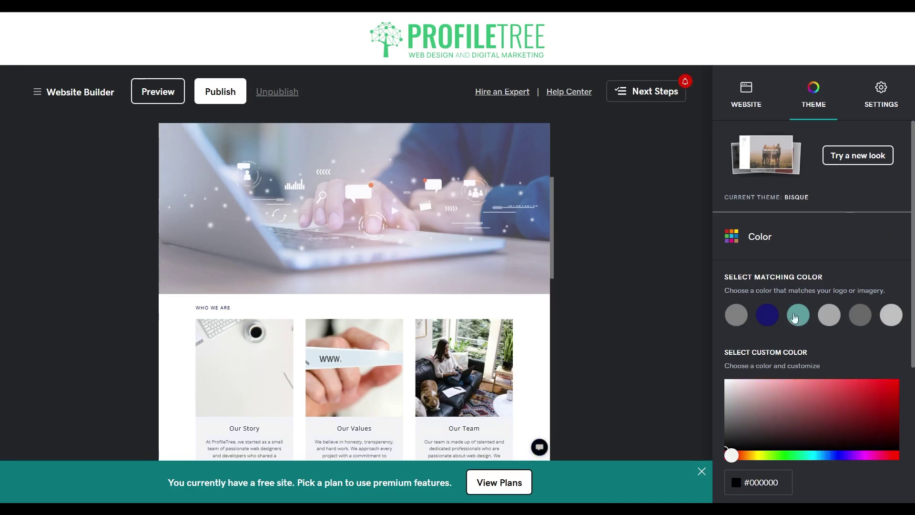
scroll(434, 315, up, 1)
scroll(434, 314, down, 9)
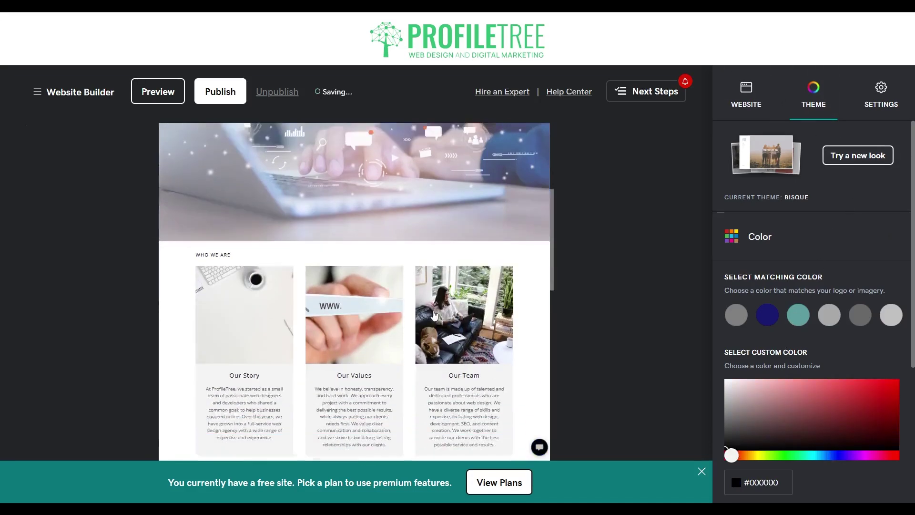
scroll(432, 314, up, 8)
scroll(381, 219, up, 2)
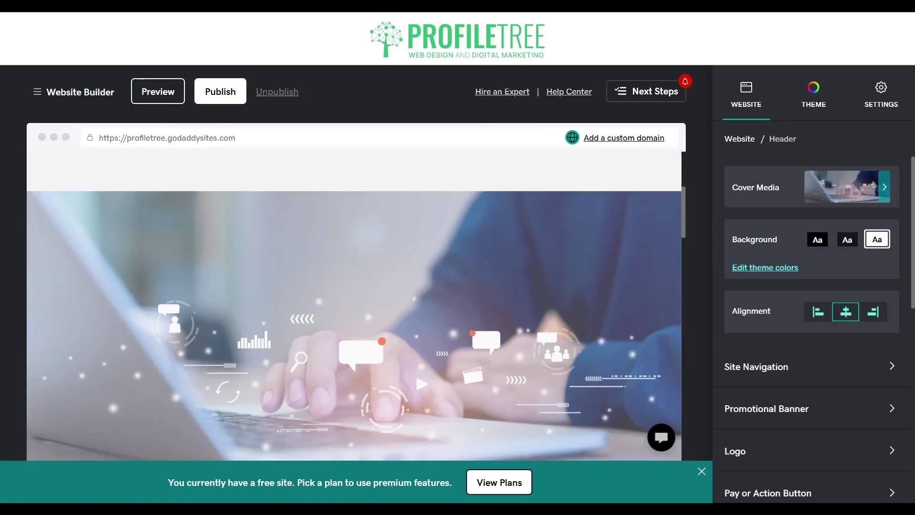
- Try the dark header background, then set it to the solid black theme color and review the header on the page
click(847, 239)
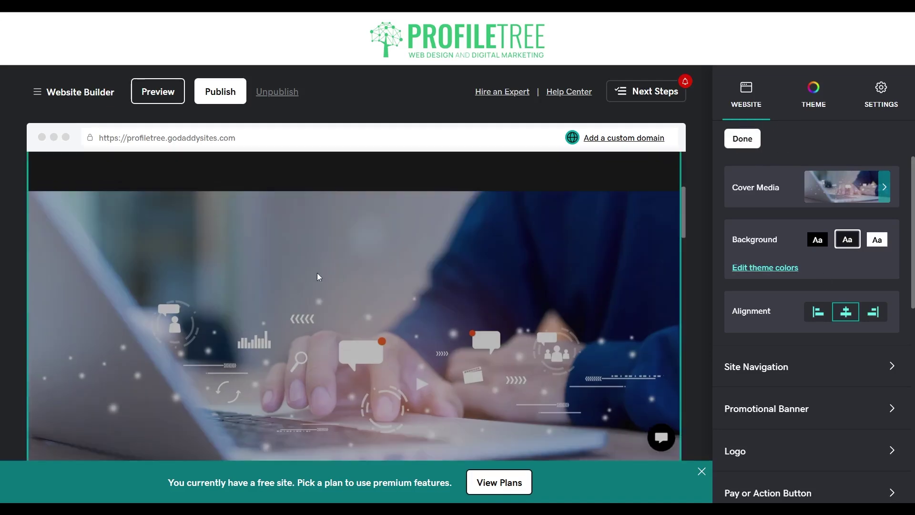
click(817, 239)
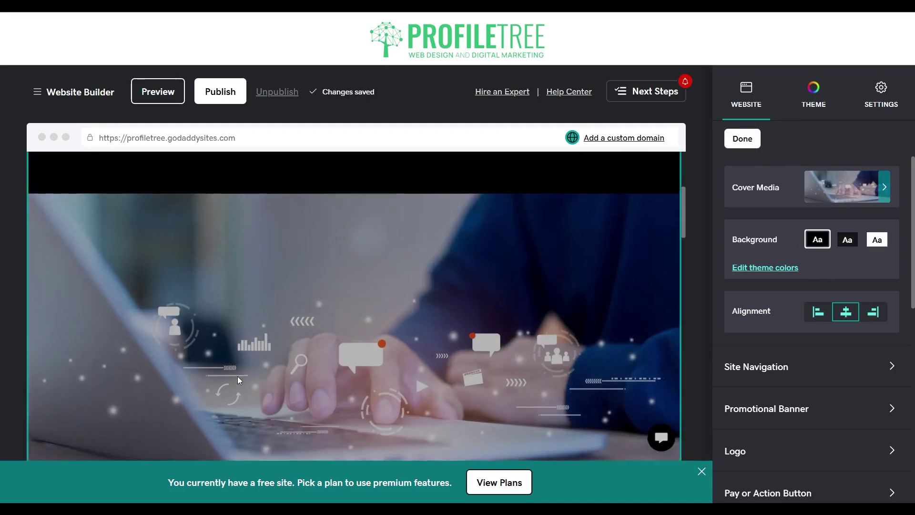
scroll(237, 376, up, 5)
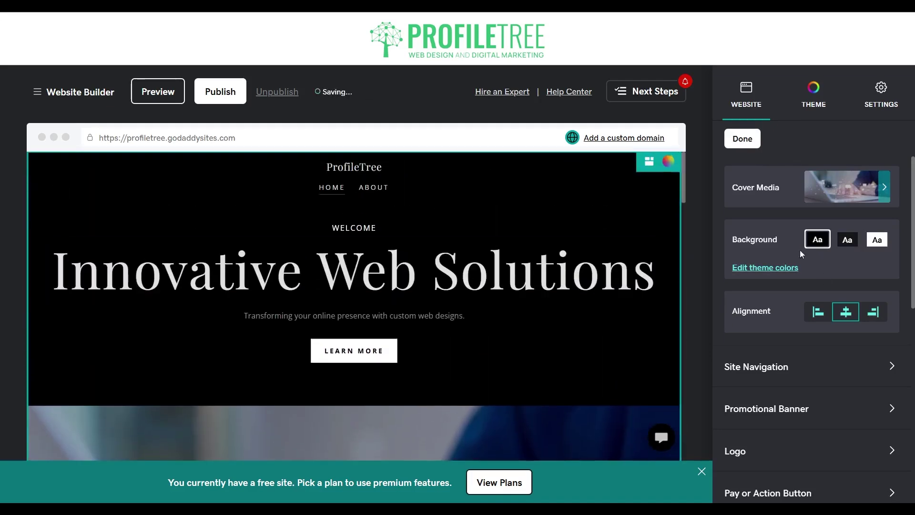
scroll(451, 351, down, 3)
scroll(451, 349, down, 10)
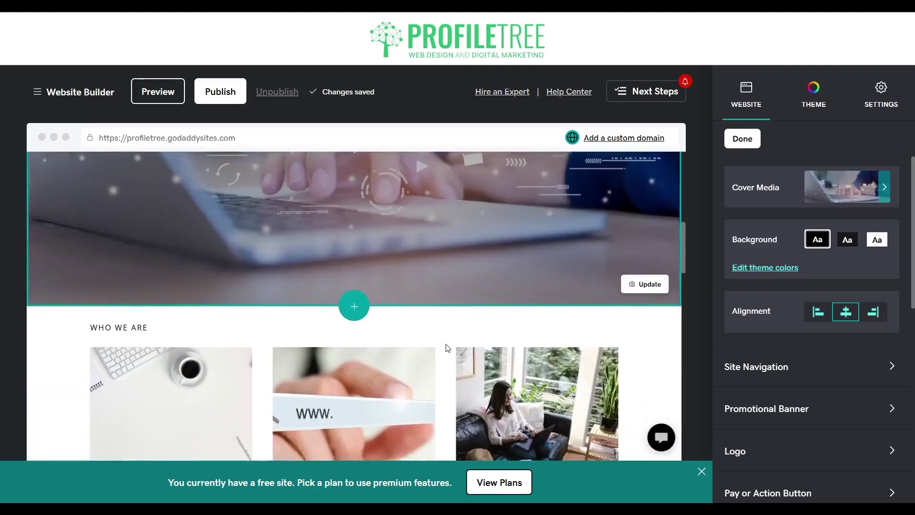
scroll(477, 355, up, 12)
scroll(489, 362, up, 1)
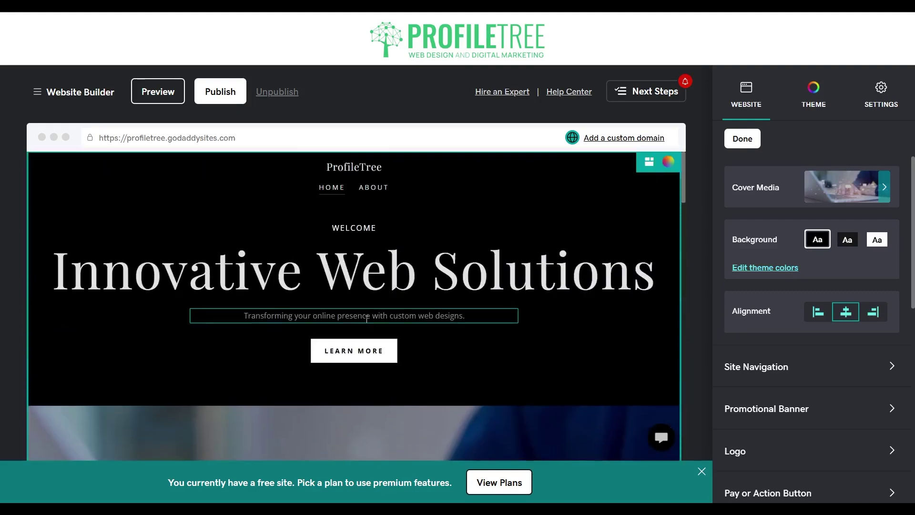
scroll(427, 327, down, 2)
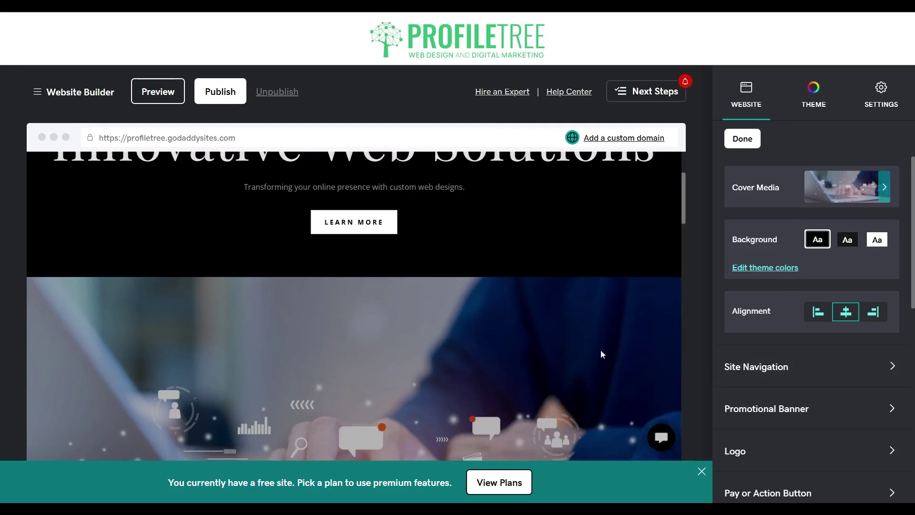
scroll(607, 322, down, 3)
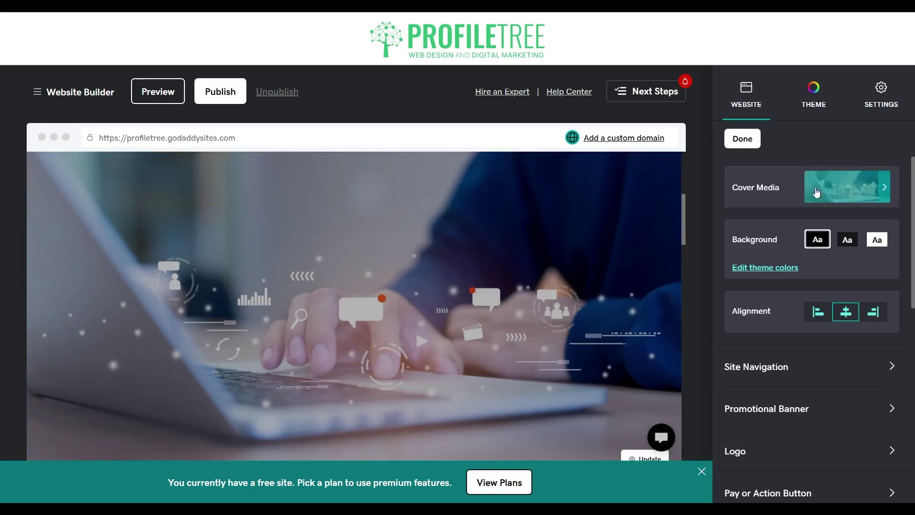
- Review the cover media's image description option and the header on the home page, then finish editing the cover media
click(729, 203)
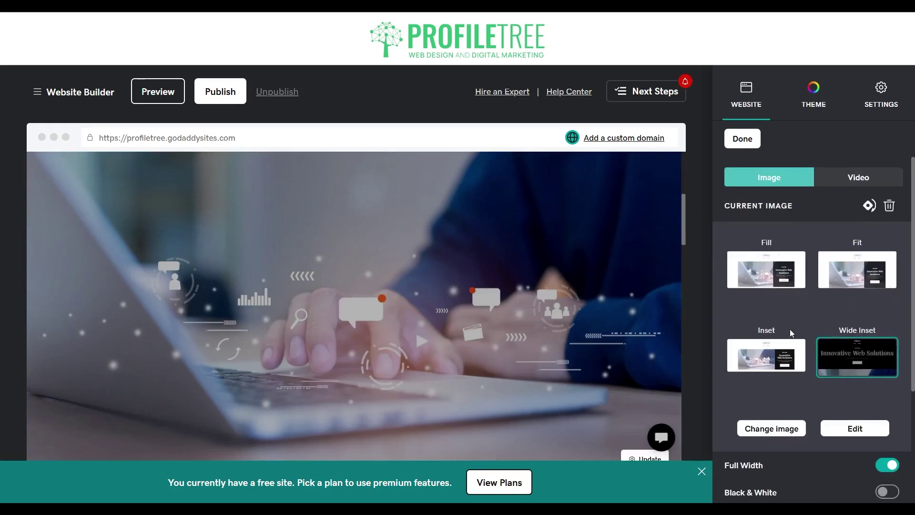
scroll(790, 328, down, 3)
click(769, 396)
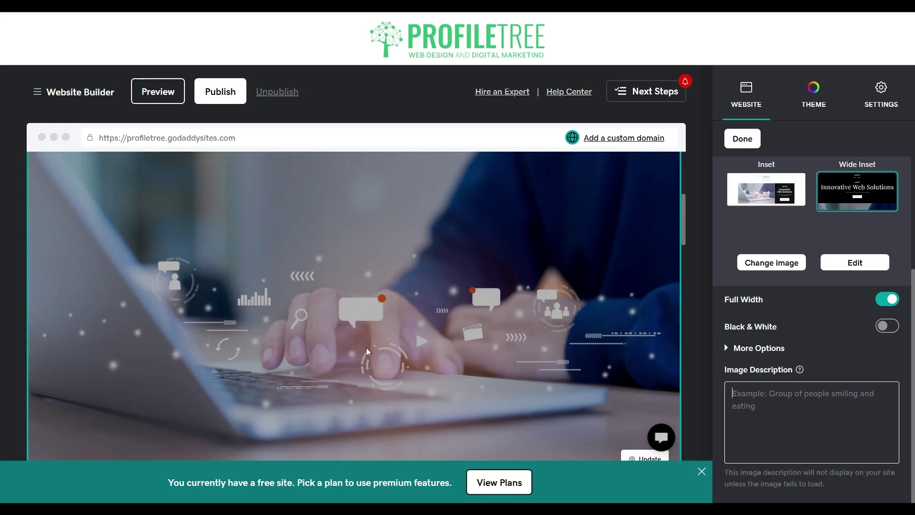
scroll(351, 341, up, 2)
scroll(310, 310, down, 3)
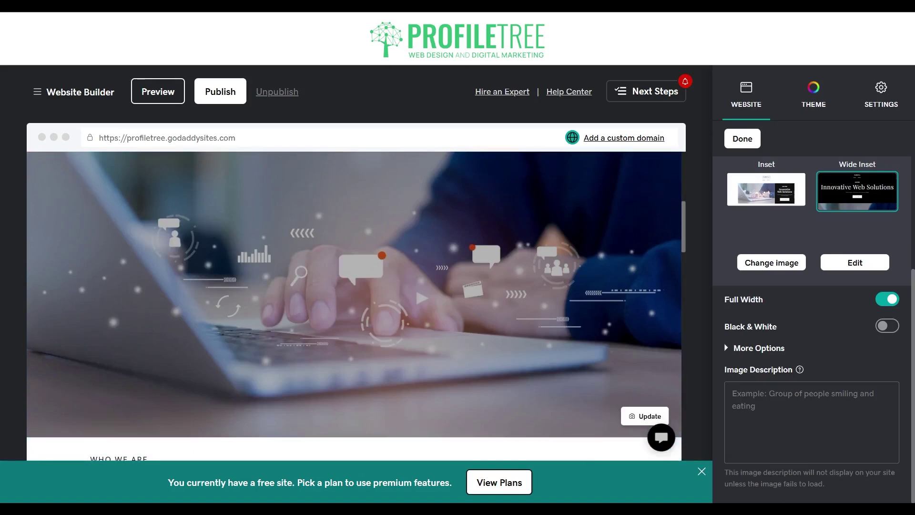
scroll(354, 305, up, 4)
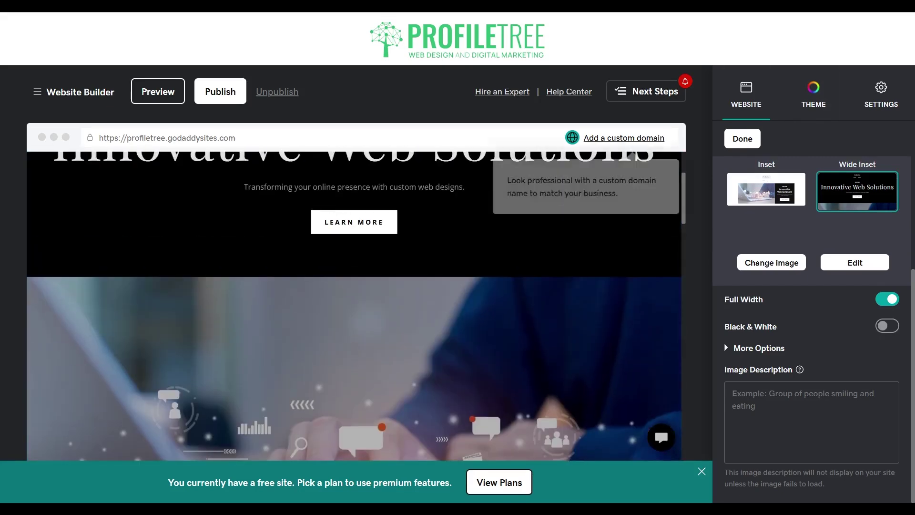
scroll(353, 304, up, 3)
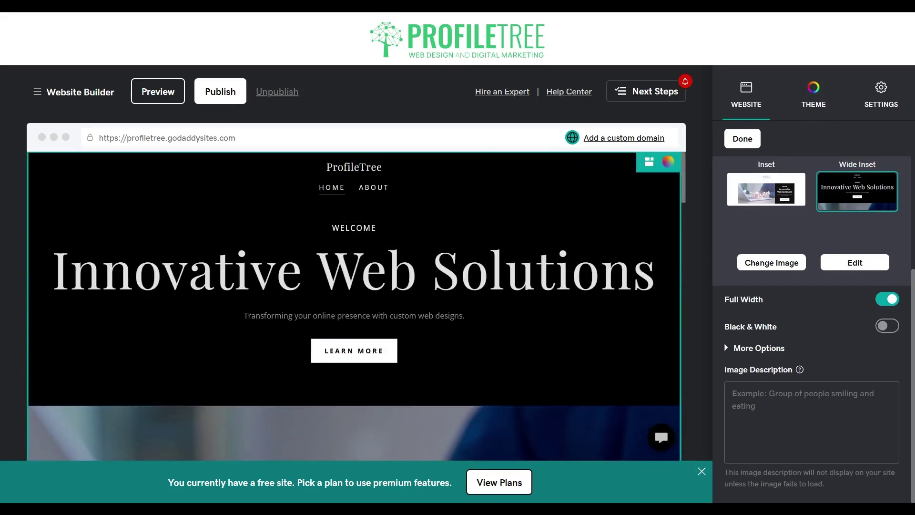
click(742, 138)
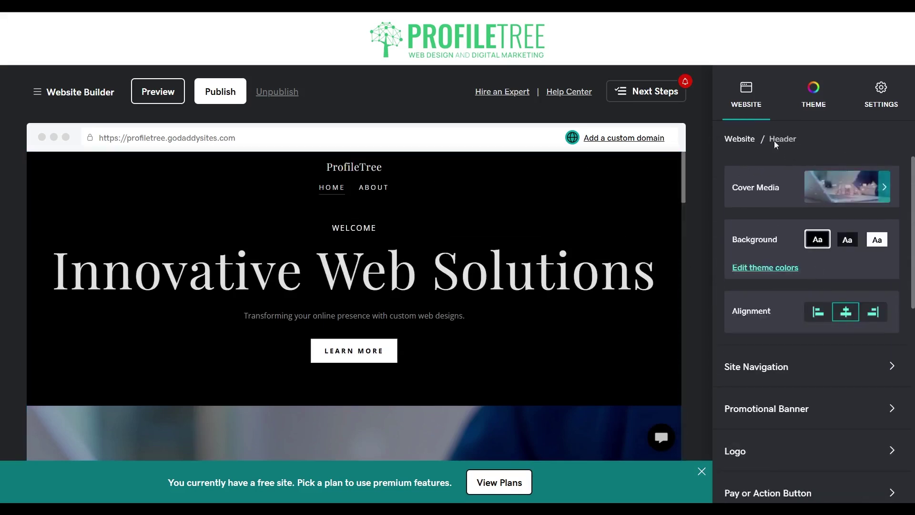
- Create a new page titled Gallery from the site navigation, keeping it shown in the navigation
click(751, 95)
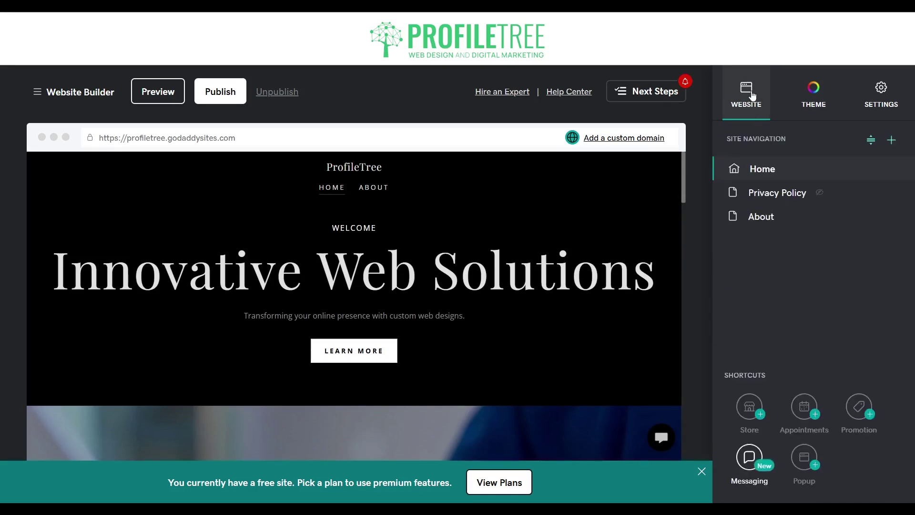
drag(724, 141, 802, 142)
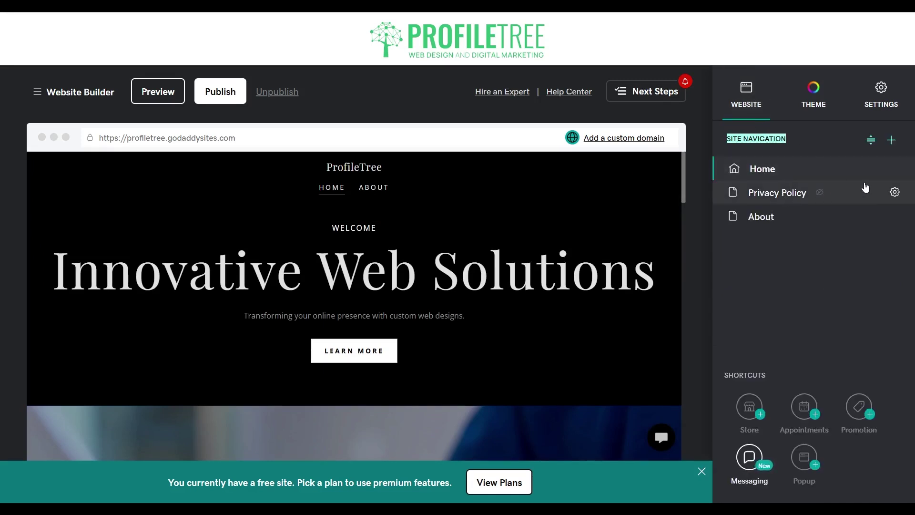
click(891, 141)
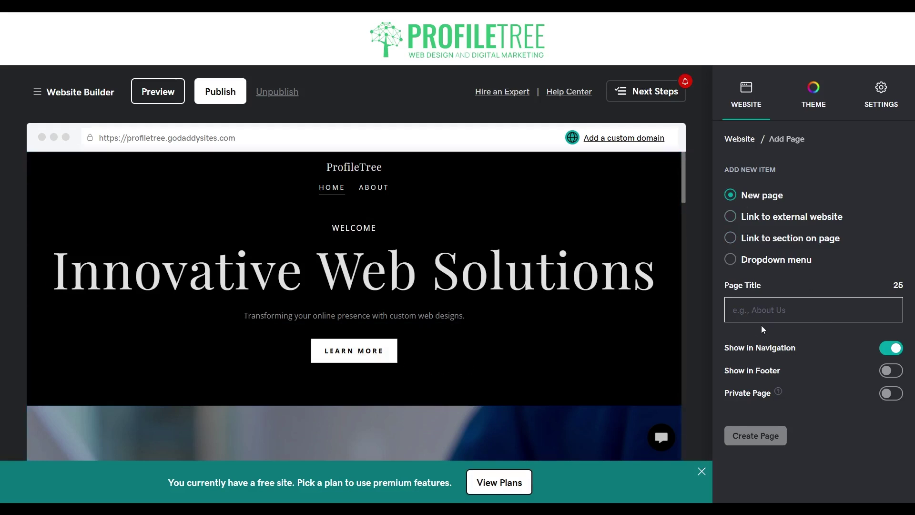
text(Galle)
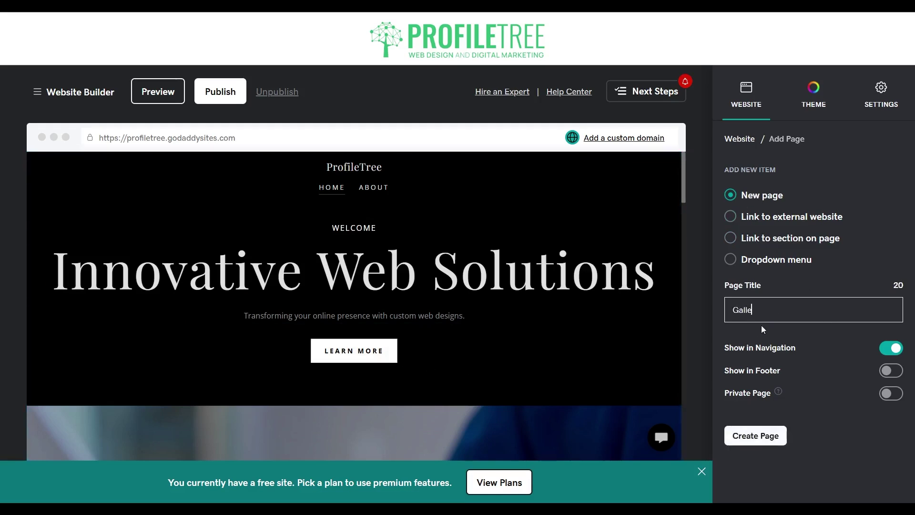
text(ry)
click(758, 440)
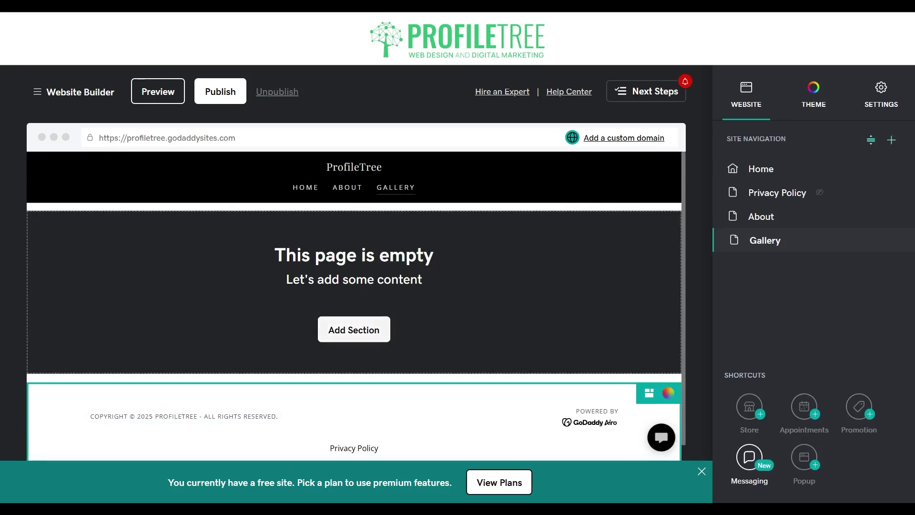
- Start adding a section to the empty Gallery page and examine the available Photo Gallery layouts under Image Gallery
click(355, 327)
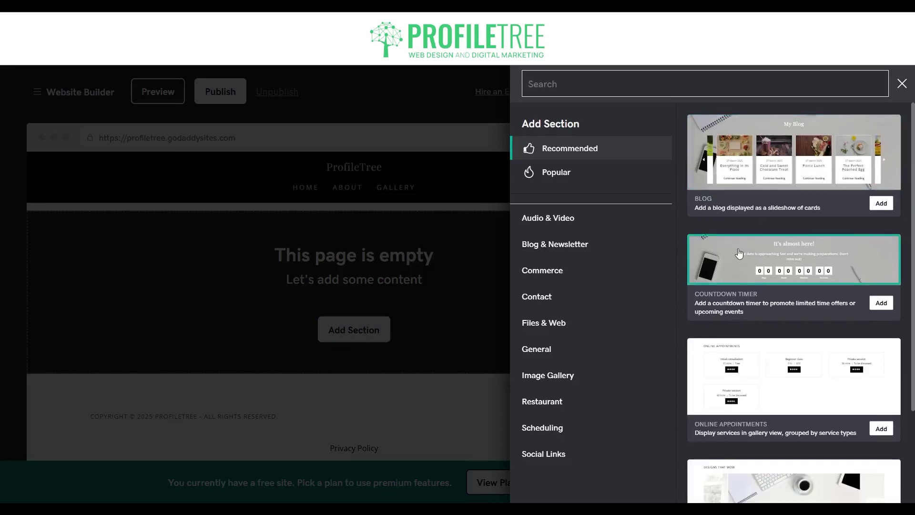
scroll(743, 255, down, 1)
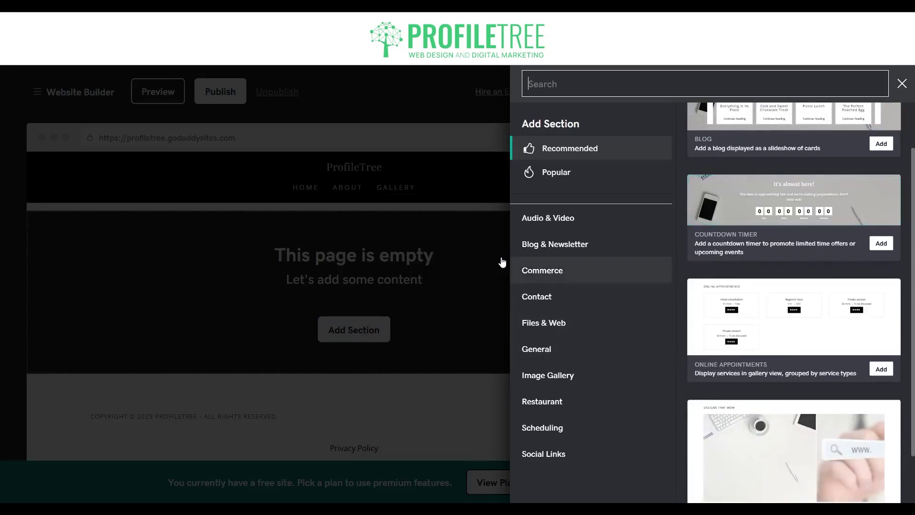
click(561, 379)
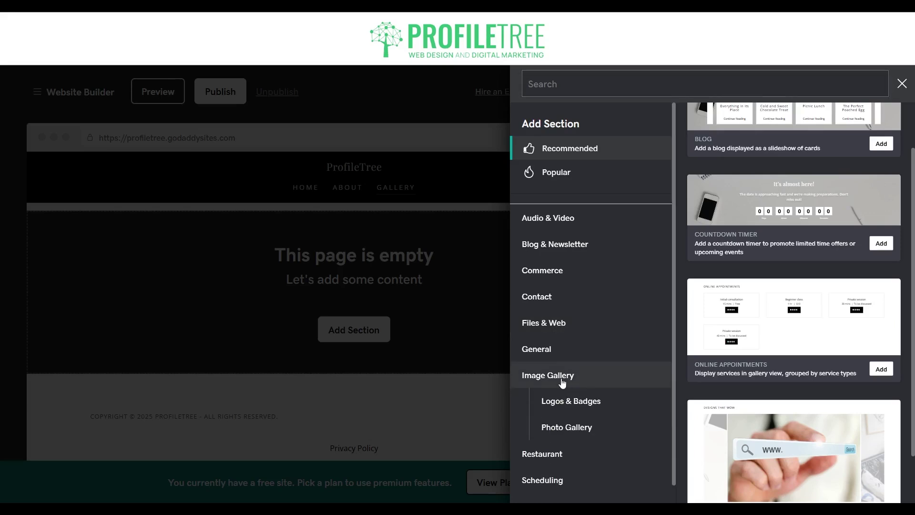
click(561, 425)
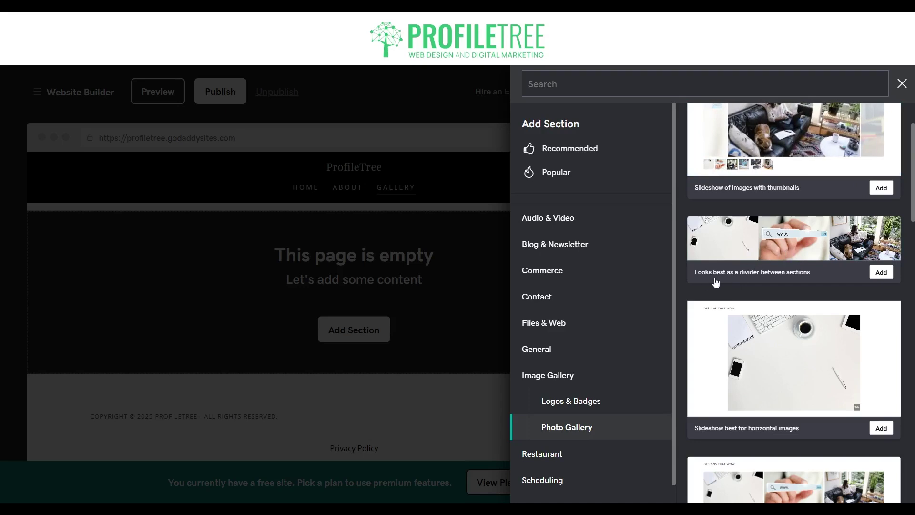
scroll(751, 264, down, 3)
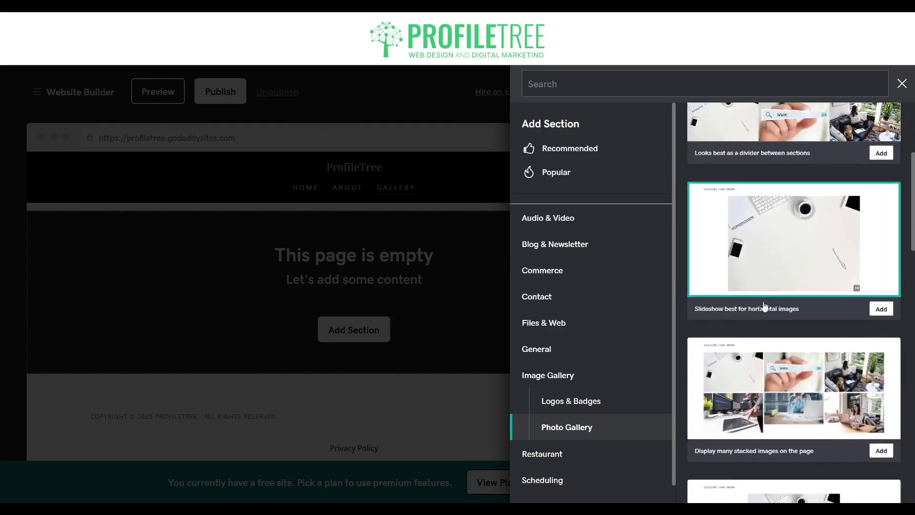
scroll(755, 271, down, 3)
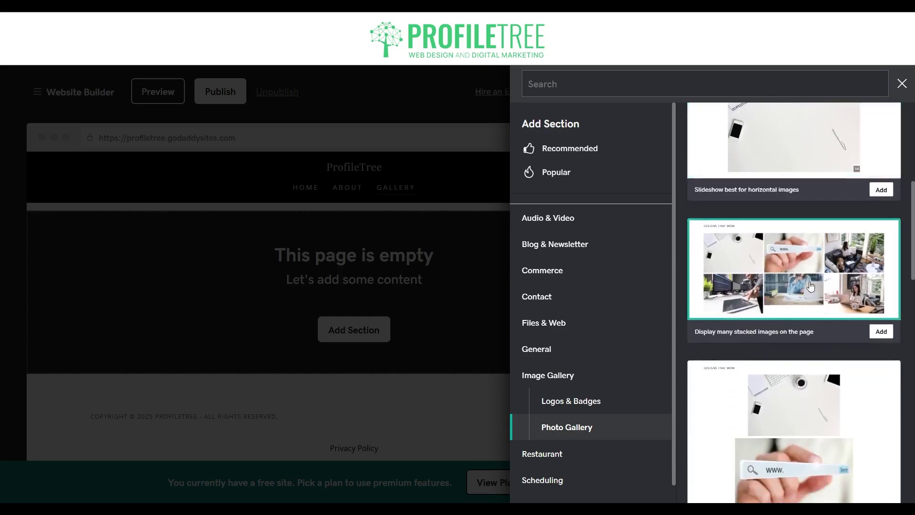
scroll(810, 303, down, 4)
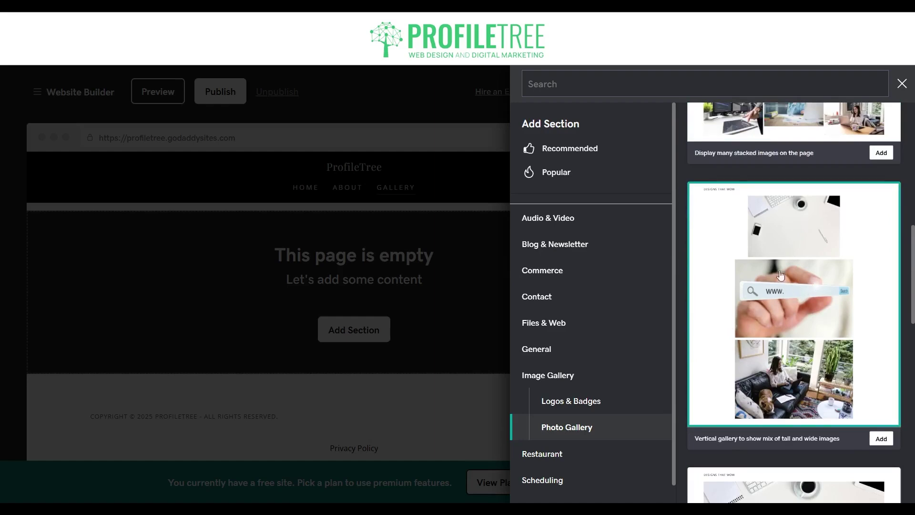
scroll(786, 305, up, 10)
scroll(775, 374, up, 3)
scroll(787, 355, down, 10)
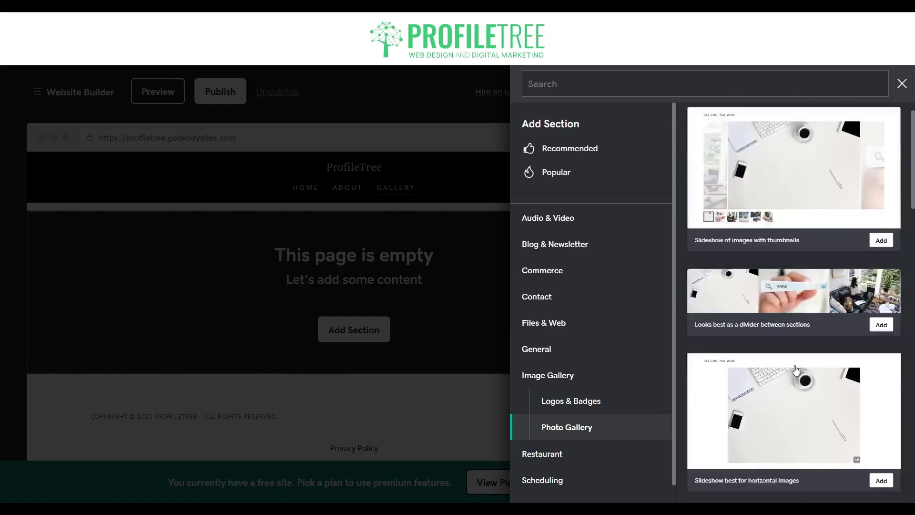
scroll(779, 293, down, 5)
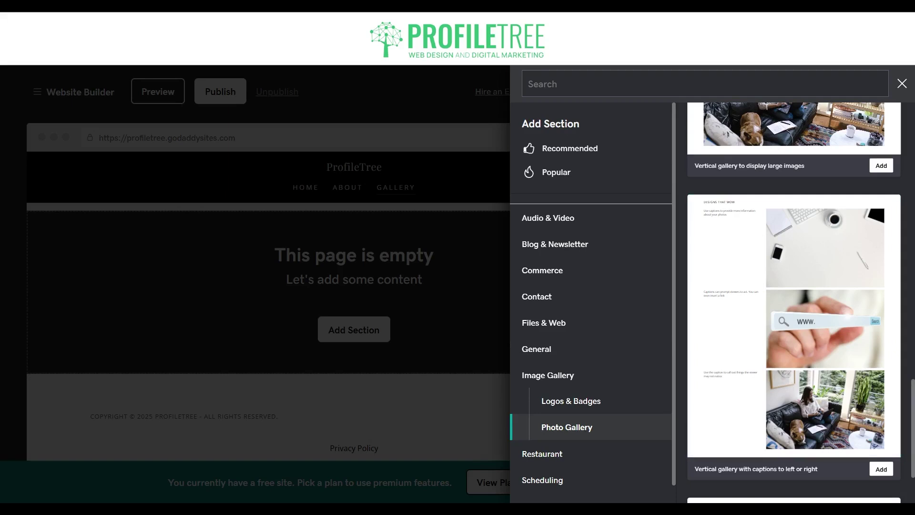
scroll(793, 286, down, 2)
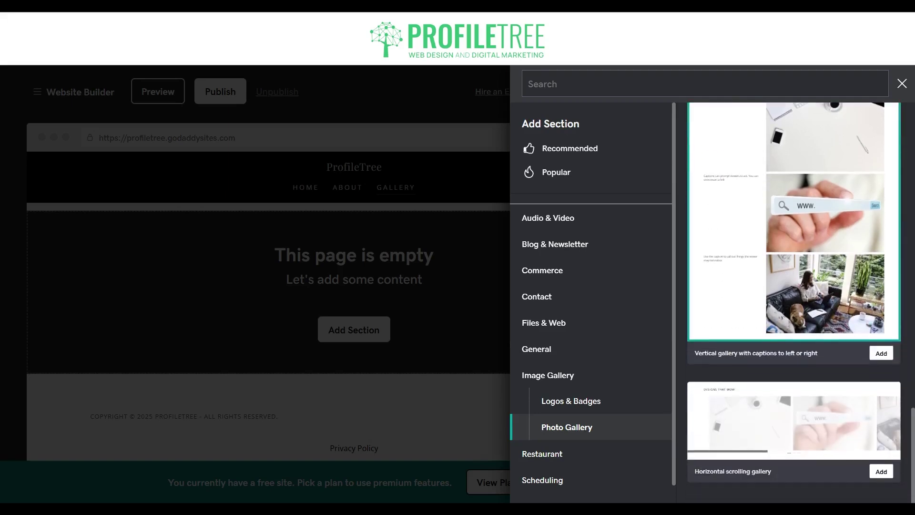
scroll(793, 419, down, 5)
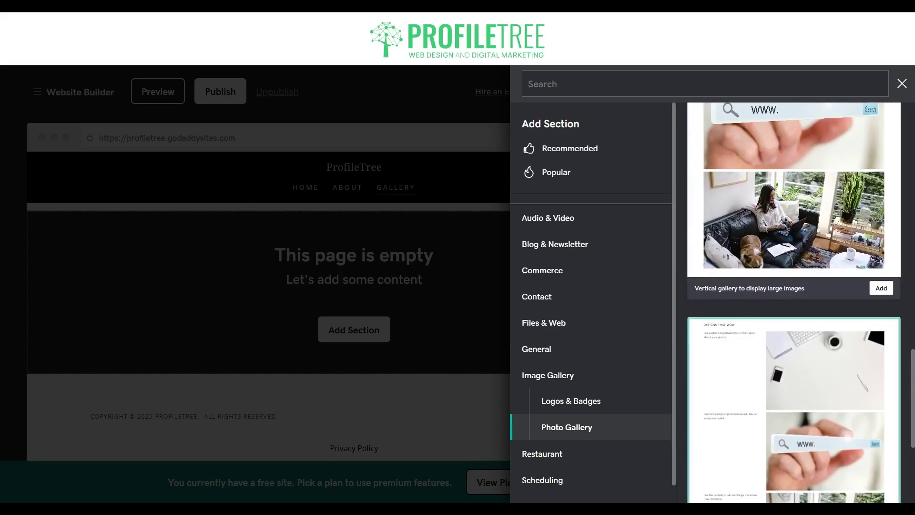
- Add the photo gallery layout that displays many stacked images to the Gallery page and dismiss the premium plan banner
scroll(794, 286, up, 10)
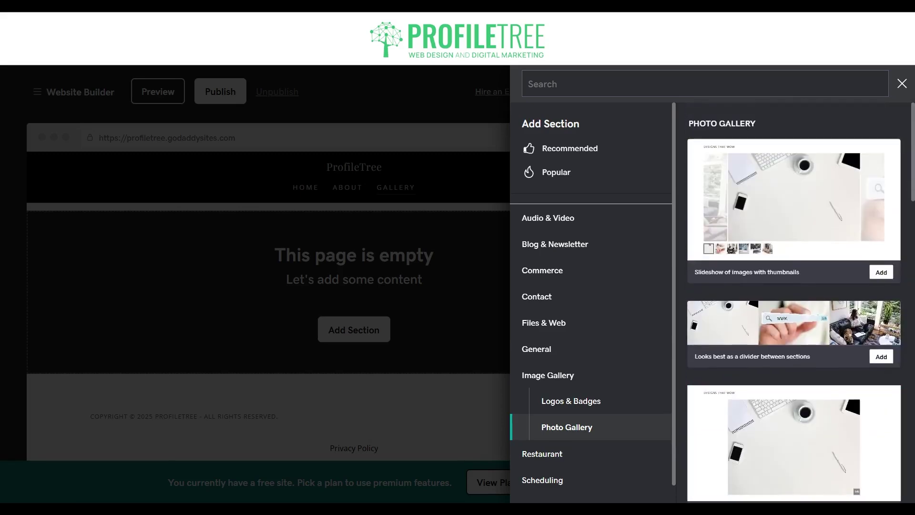
scroll(794, 285, down, 10)
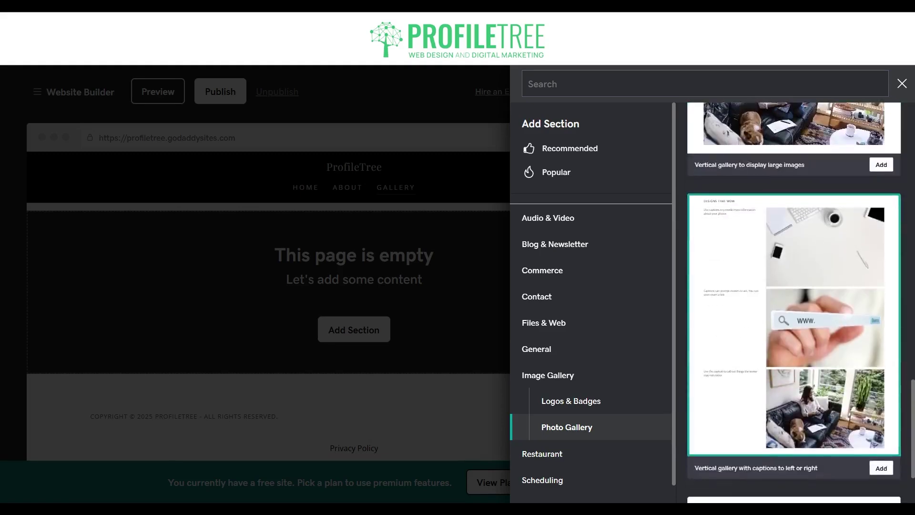
scroll(793, 286, down, 6)
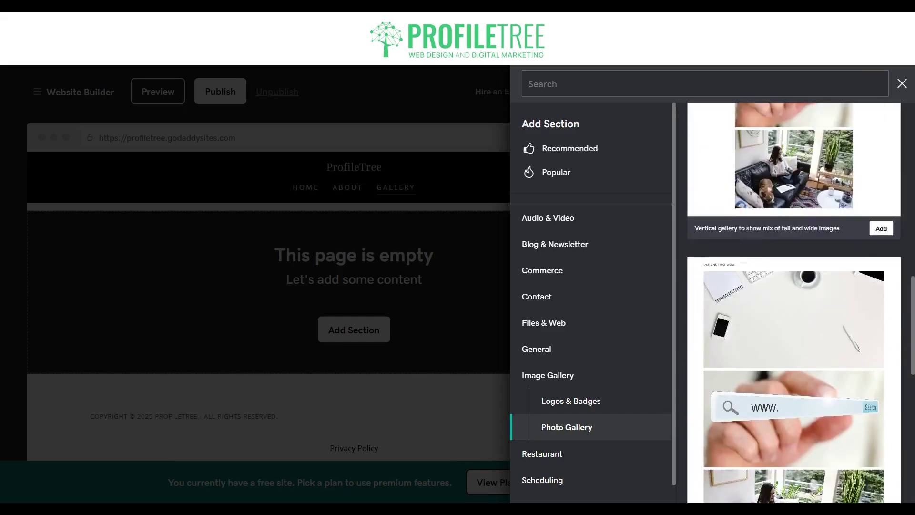
scroll(793, 286, up, 5)
scroll(794, 285, down, 2)
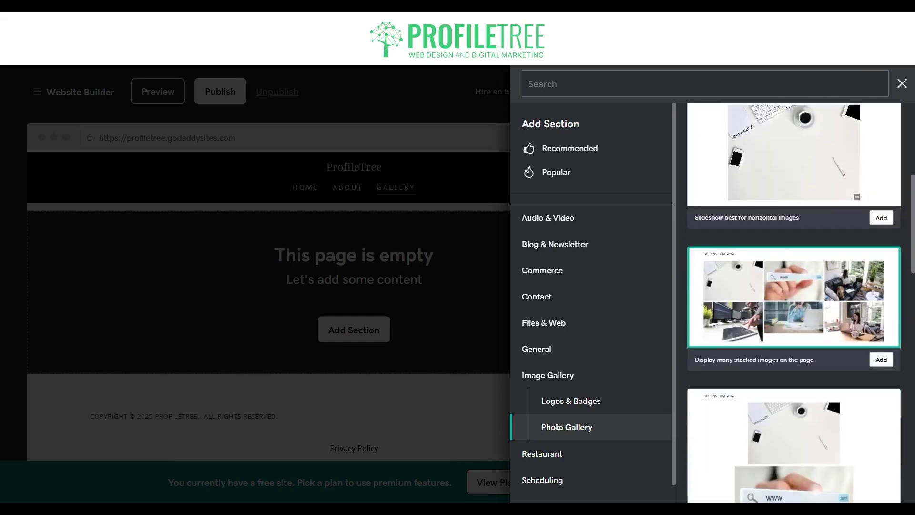
click(794, 297)
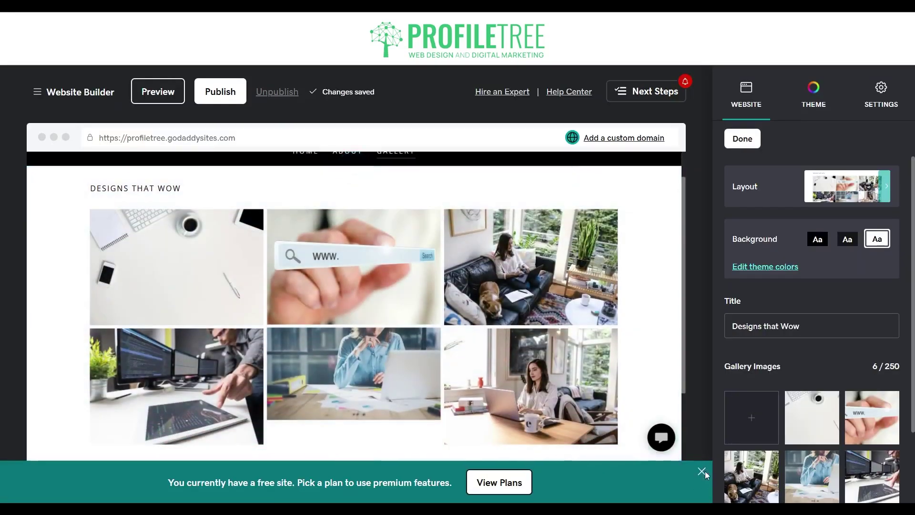
click(701, 470)
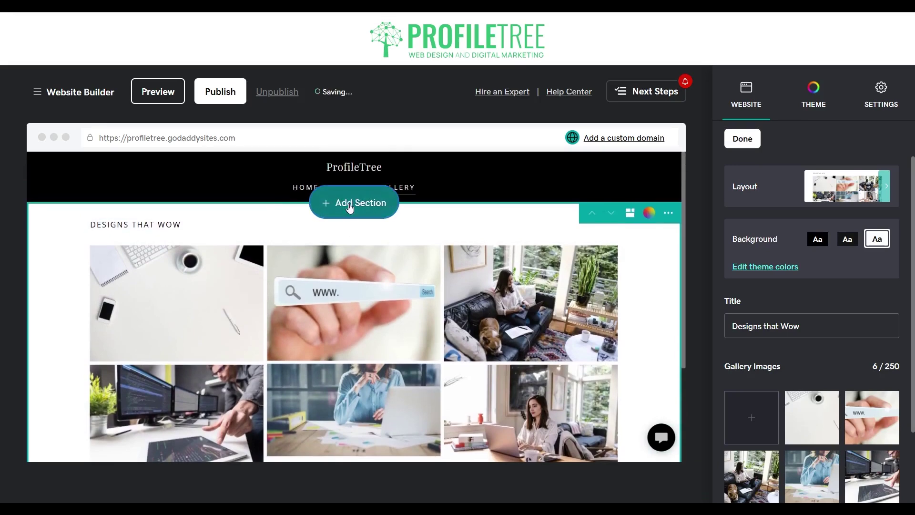
click(350, 205)
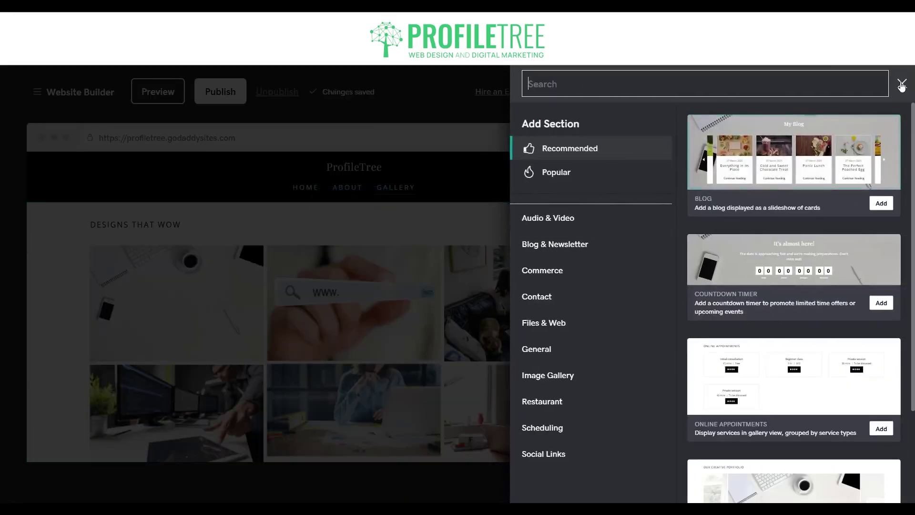
click(902, 85)
- Try Style 4 and Style 2 on the "Designs that Wow" gallery title, then set it to Style 1
click(161, 224)
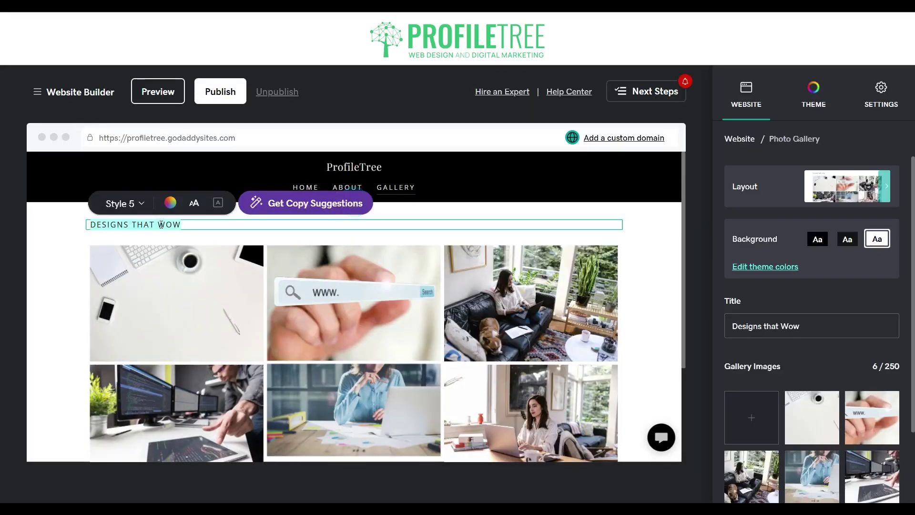
click(134, 208)
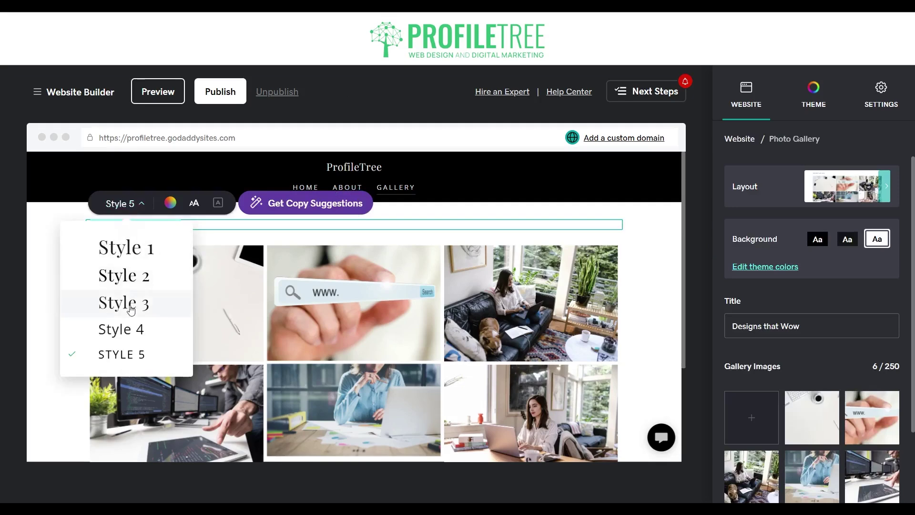
click(130, 328)
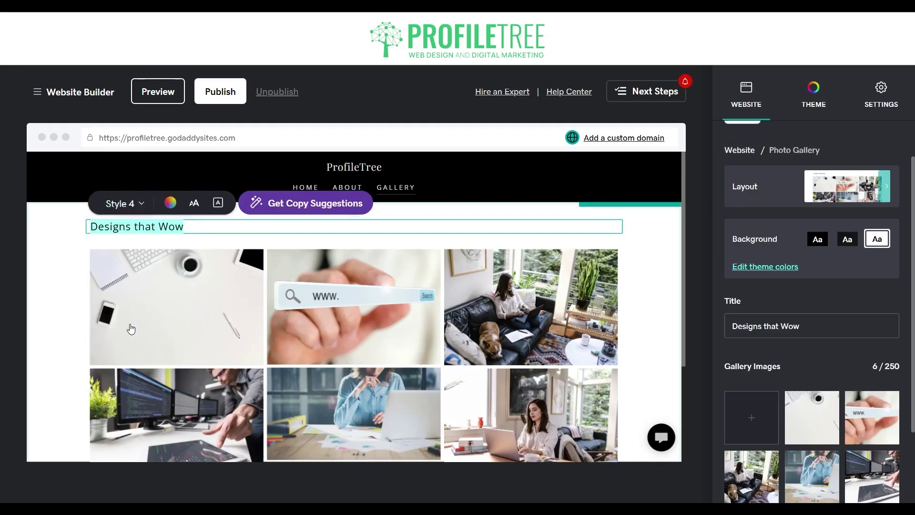
click(124, 204)
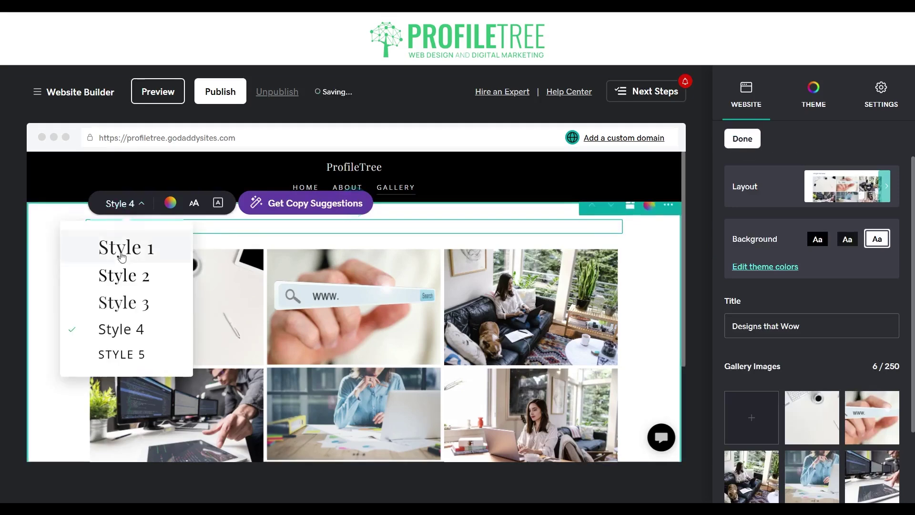
click(125, 276)
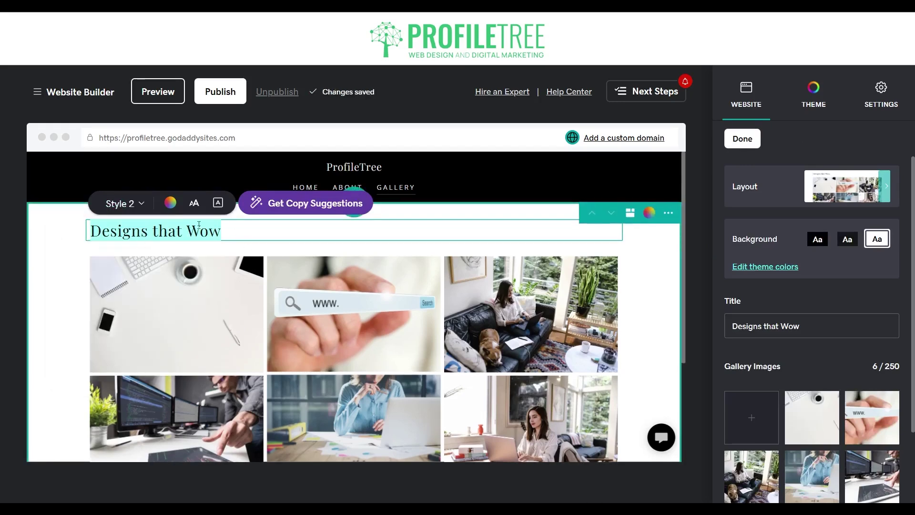
click(120, 203)
click(137, 248)
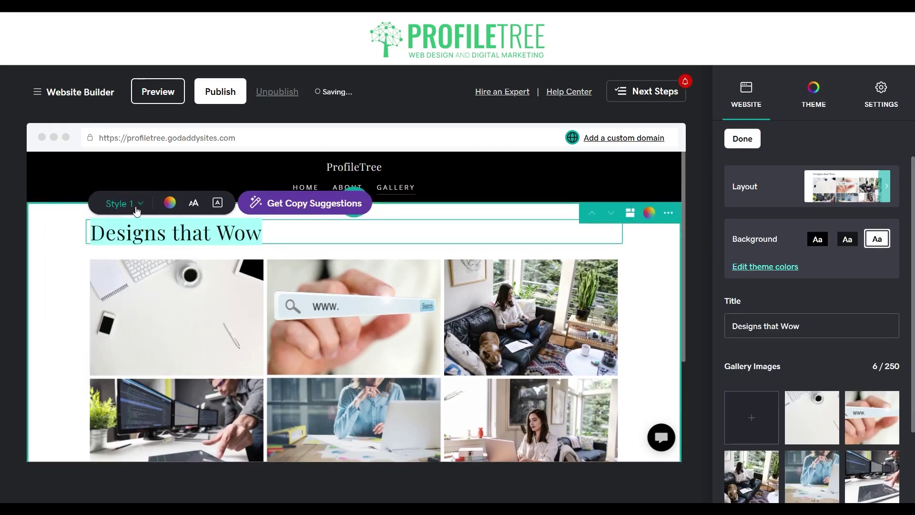
- Add an Introduction section above the photo gallery, using the layout described as useful as a header or promotional message
click(476, 198)
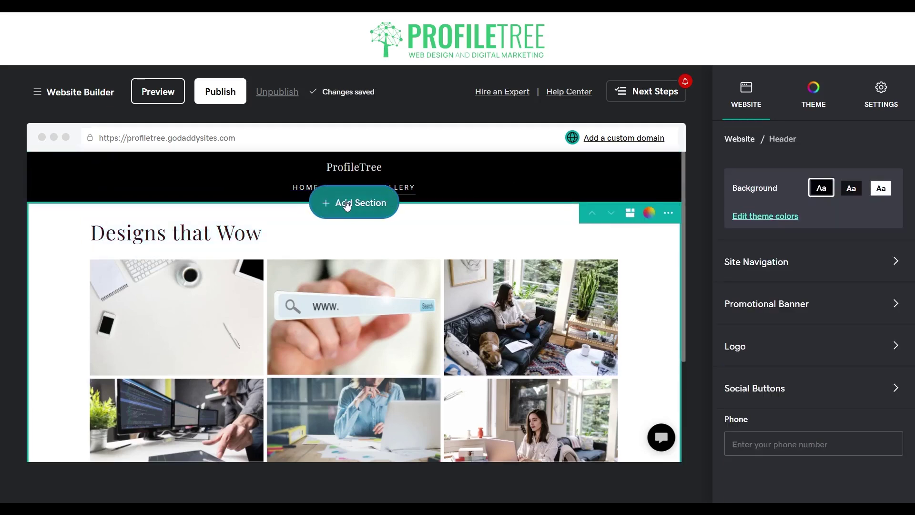
click(624, 214)
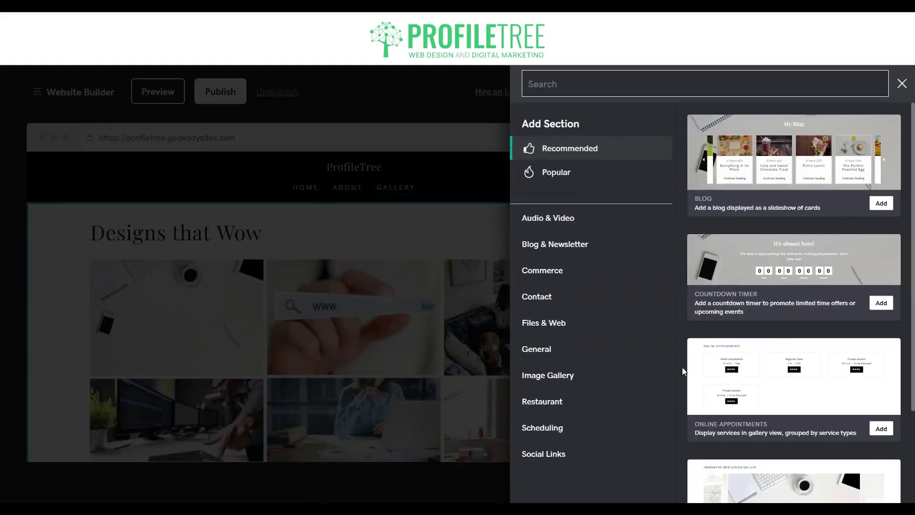
click(562, 352)
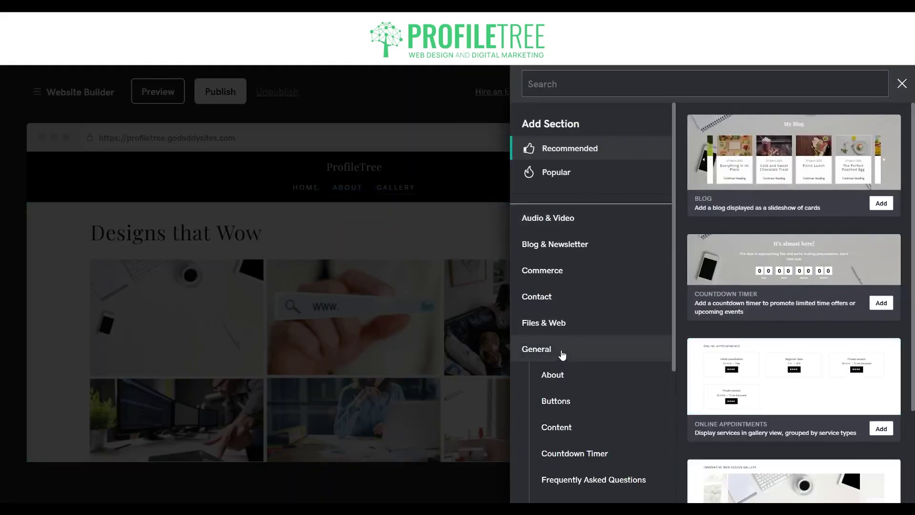
scroll(566, 382, down, 1)
click(566, 374)
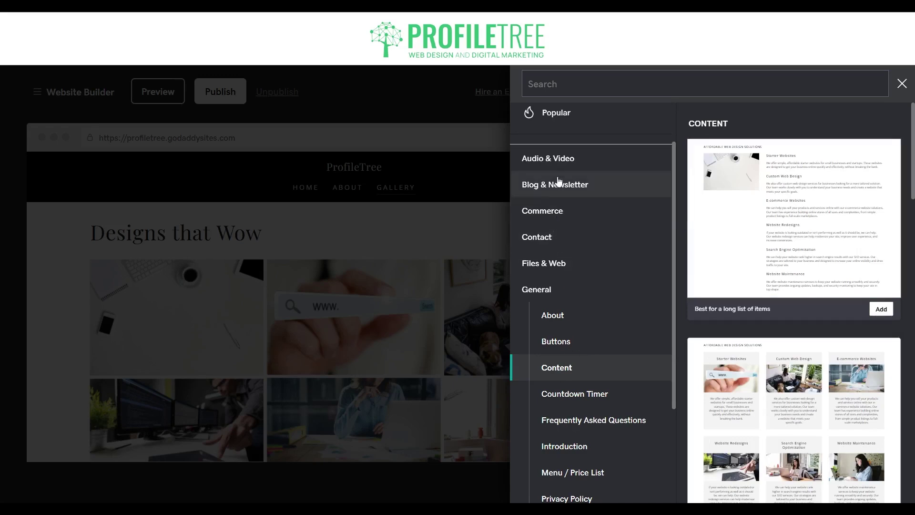
scroll(557, 362, down, 3)
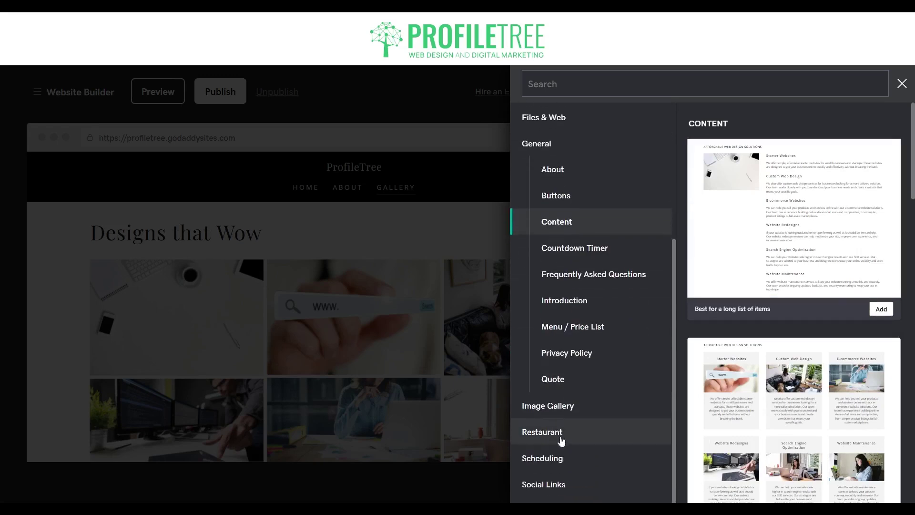
click(576, 308)
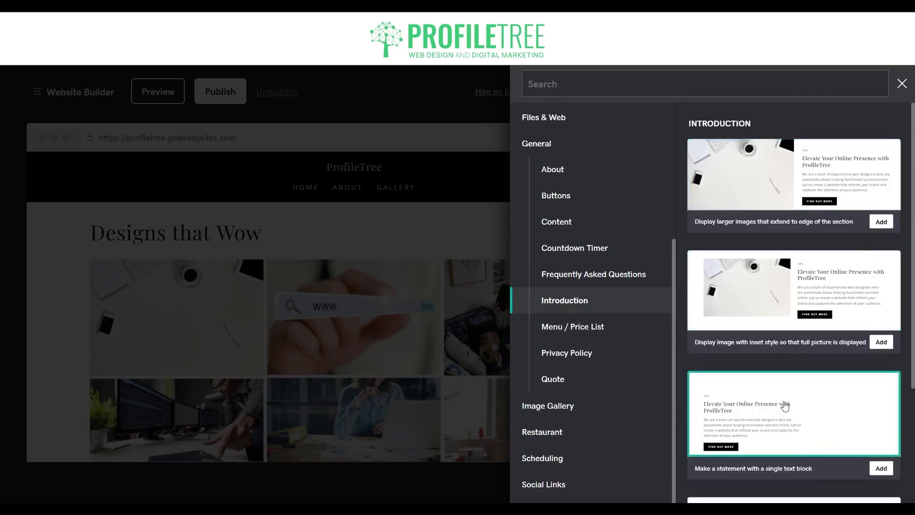
scroll(762, 391, down, 3)
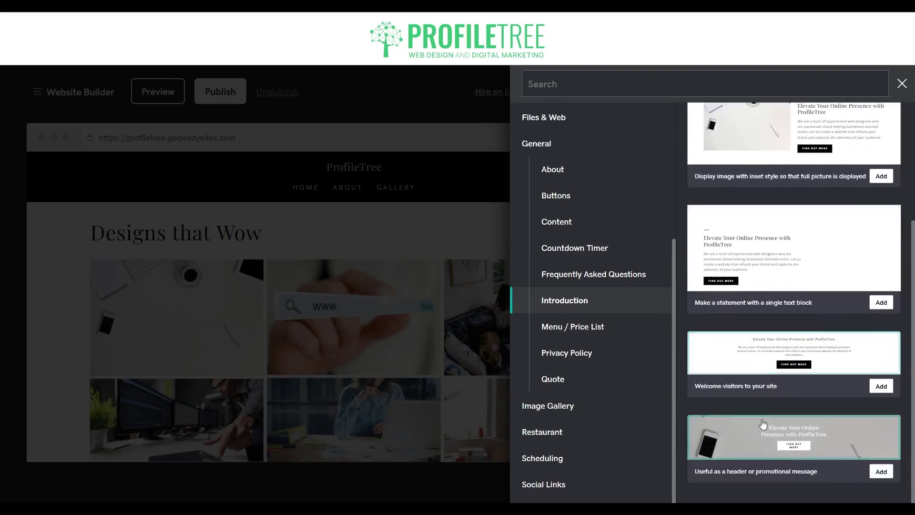
click(881, 471)
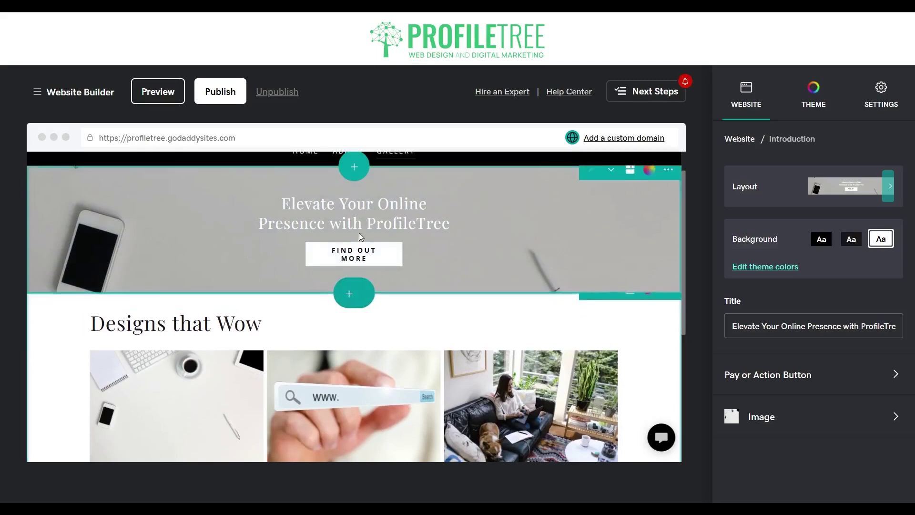
- Hide the Introduction section's "Find out more" action button and set its title to Style 1
click(393, 265)
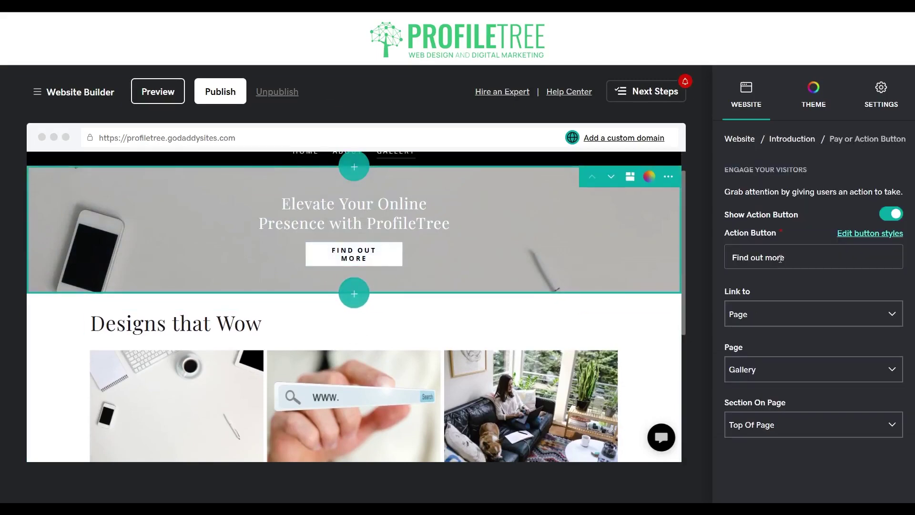
click(891, 214)
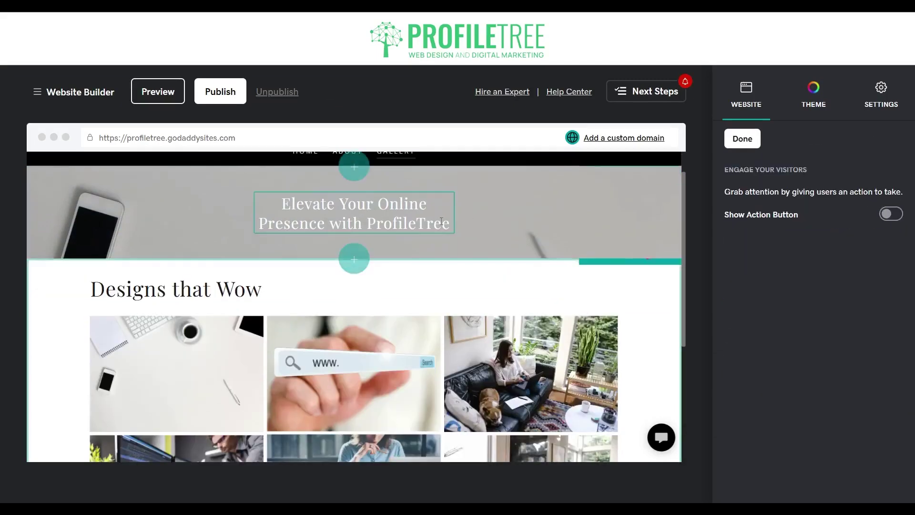
click(314, 214)
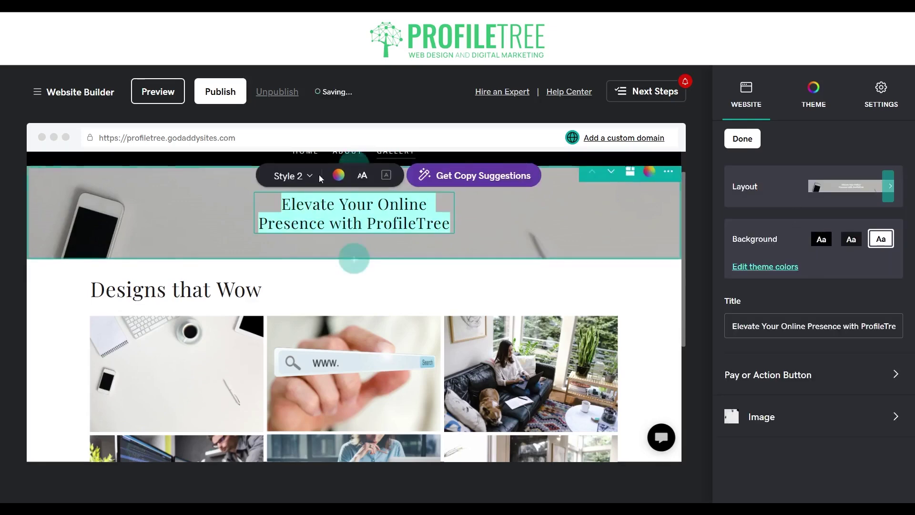
click(293, 177)
click(296, 217)
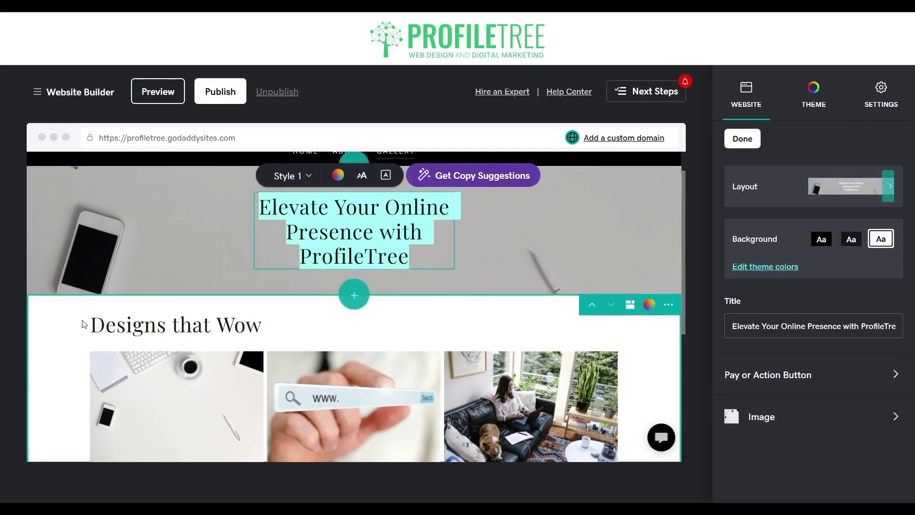
click(699, 237)
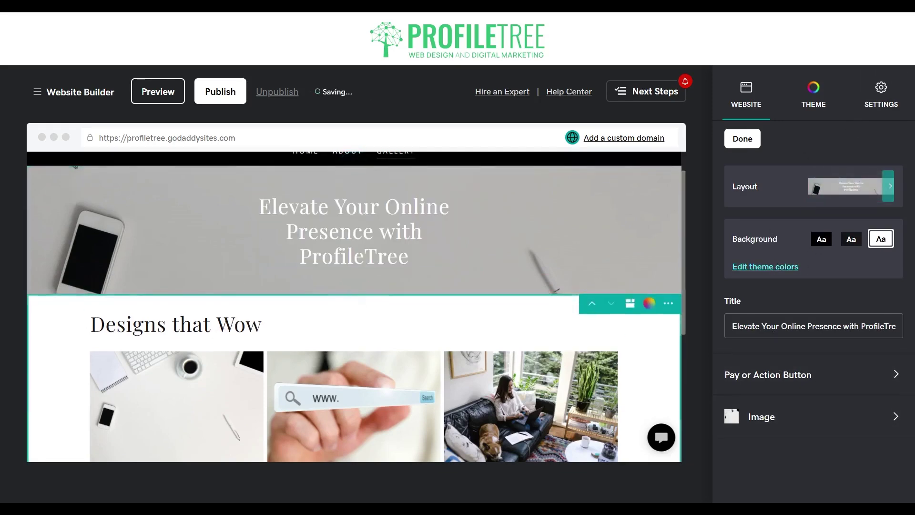
- Set the "Elevate Your Online Presence with ProfileTree" title to size S and review the alternative Introduction layouts
click(353, 232)
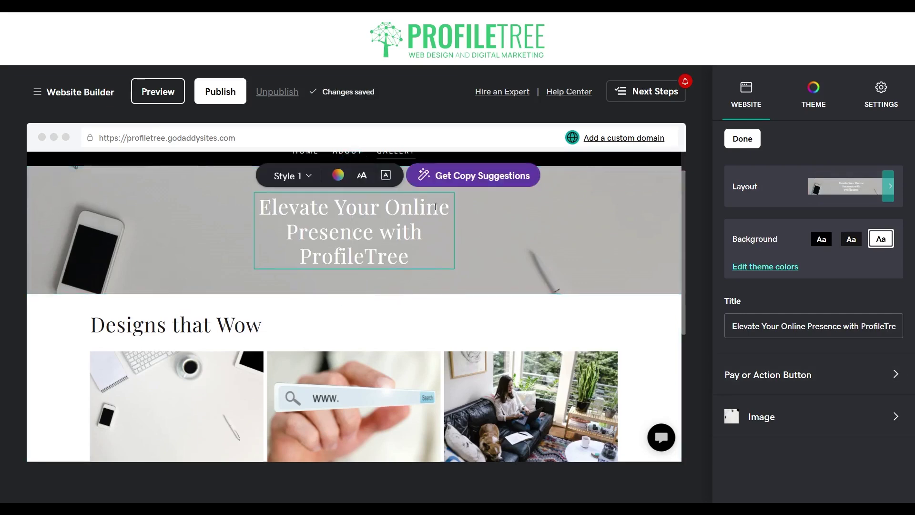
click(364, 175)
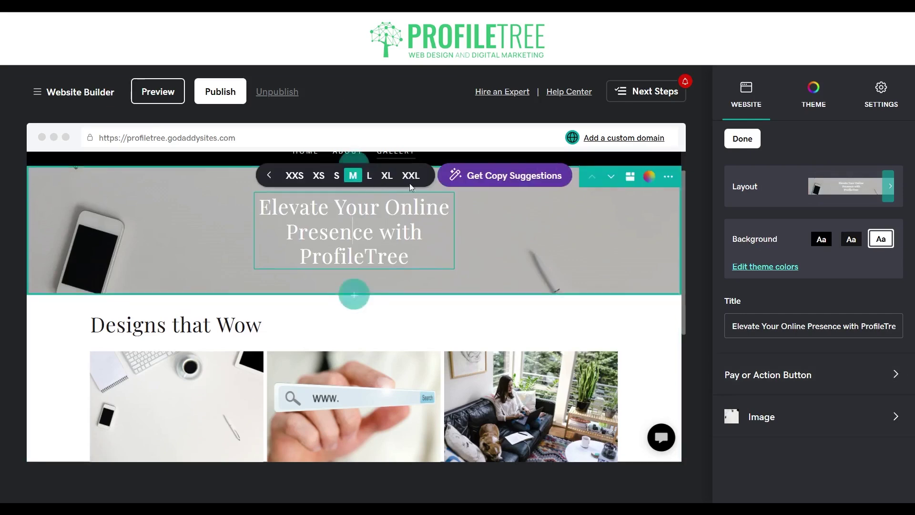
click(336, 176)
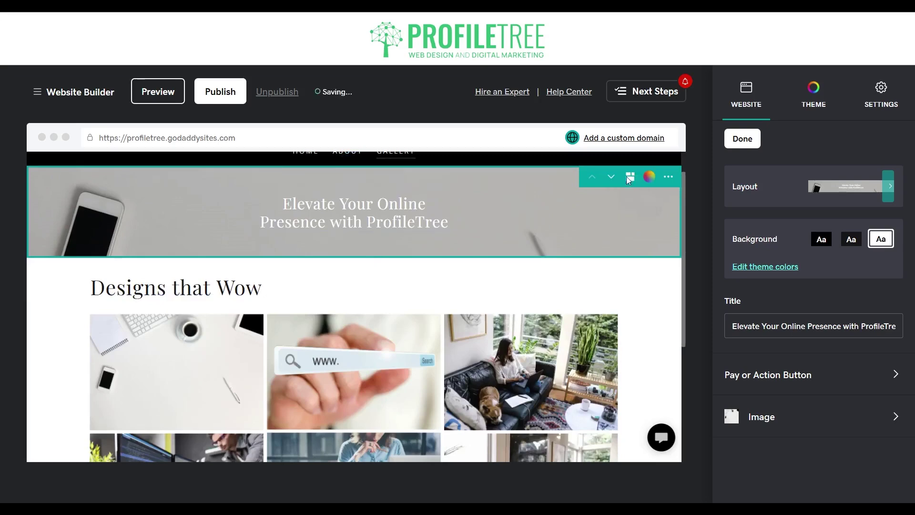
click(629, 177)
scroll(813, 389, down, 3)
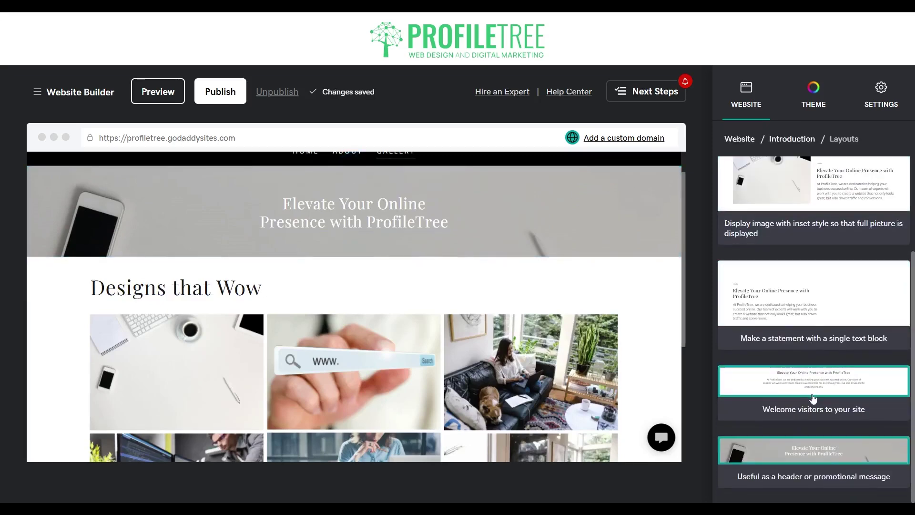
click(490, 213)
- Set the "Designs that Wow" gallery title to Style 2
click(191, 285)
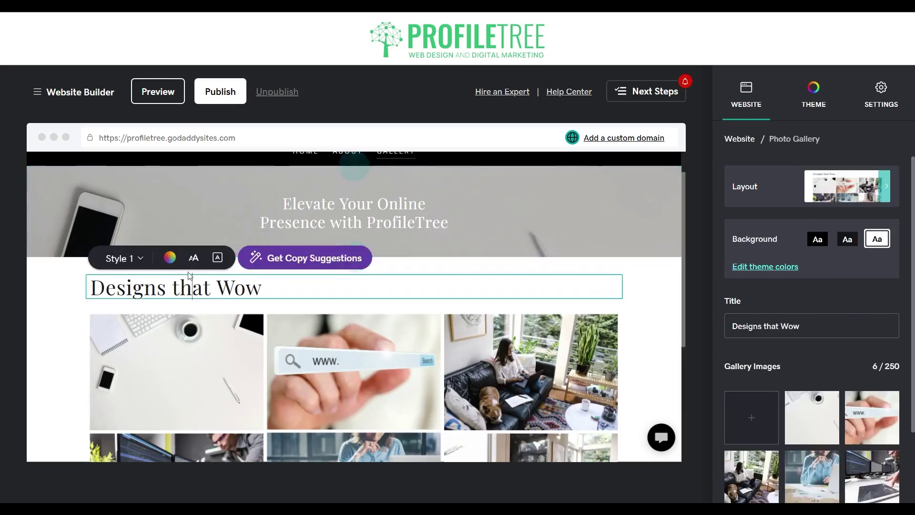
click(118, 258)
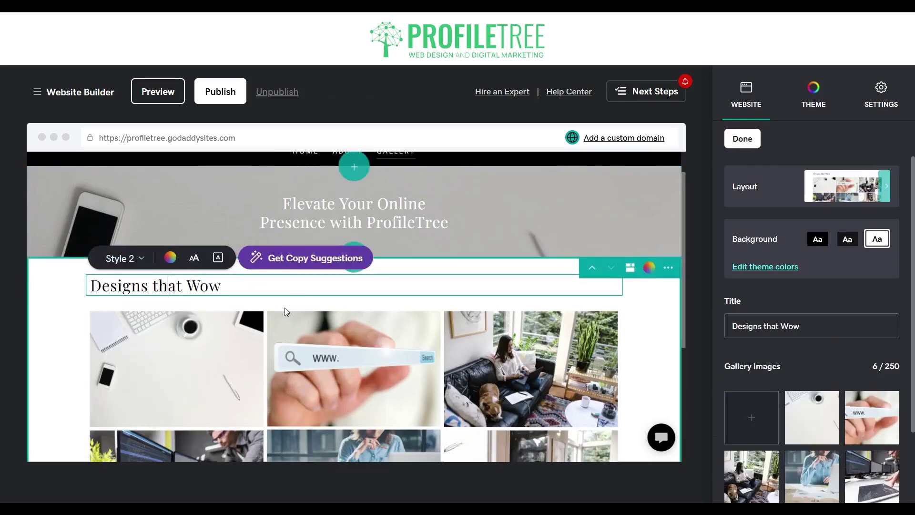
click(348, 205)
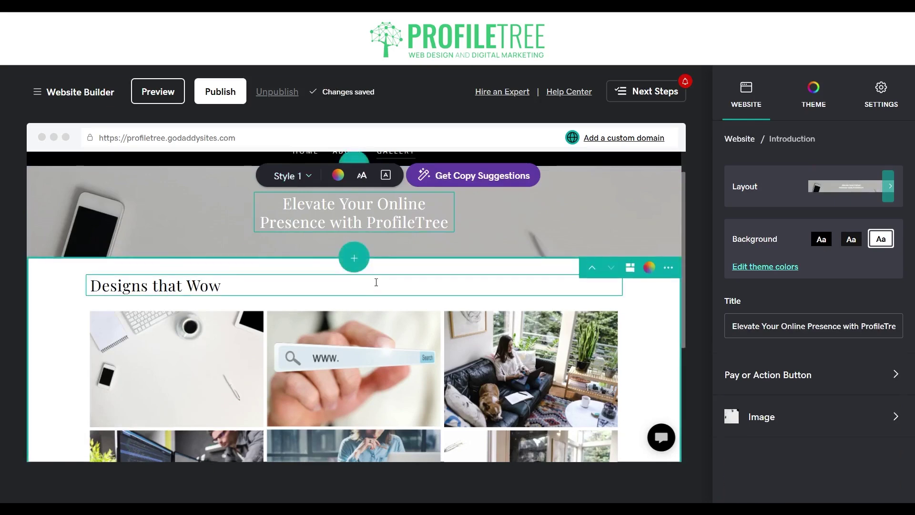
- Examine the photo gallery section, including the first photo's image settings and the gallery's image list and limit
click(299, 292)
scroll(299, 293, down, 5)
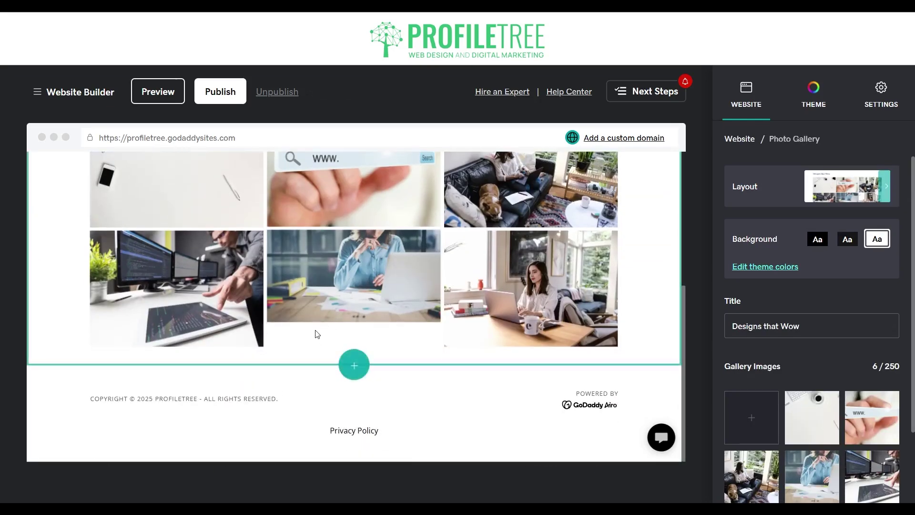
scroll(281, 319, up, 3)
click(375, 303)
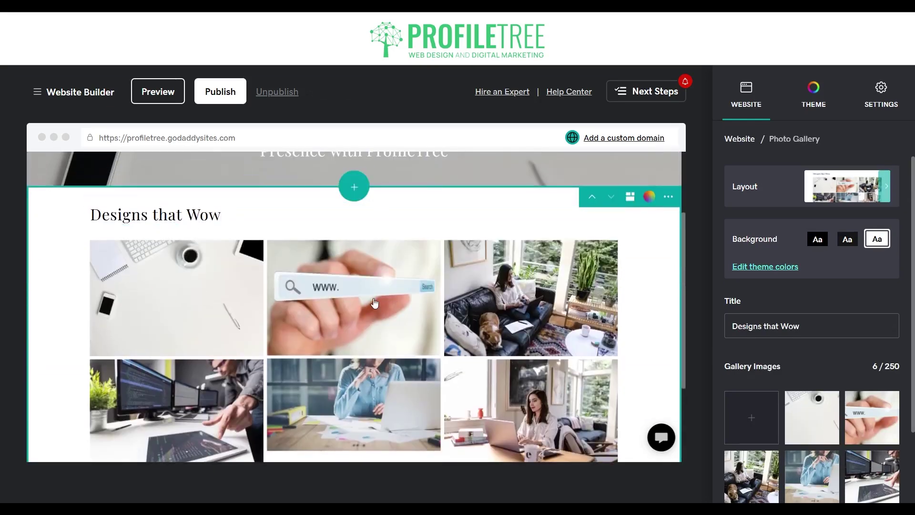
click(226, 310)
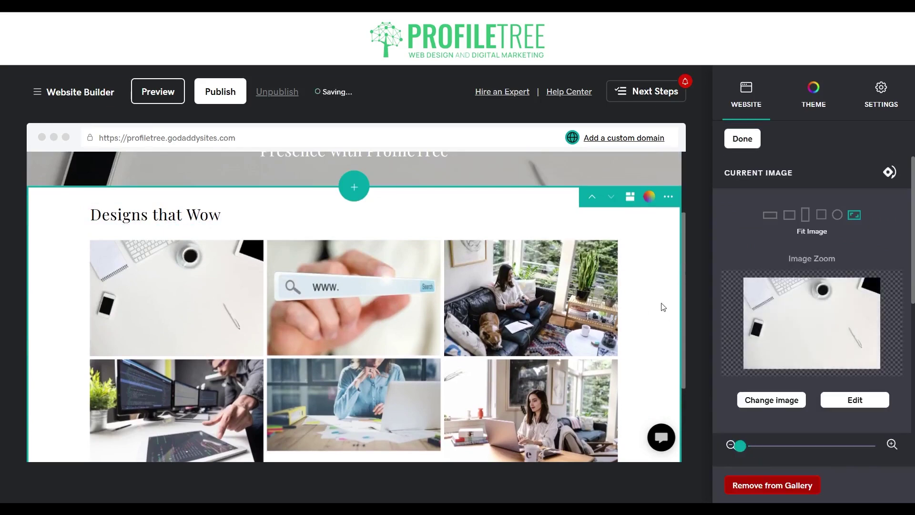
click(663, 307)
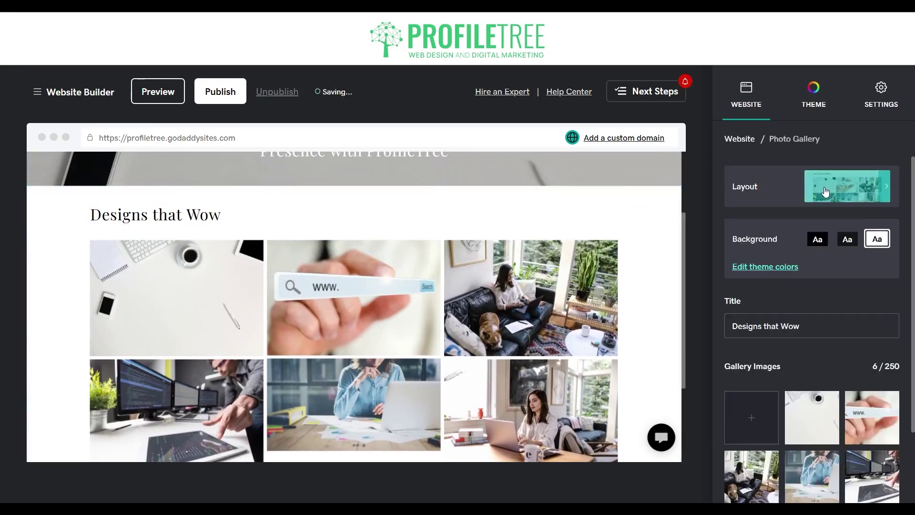
scroll(802, 344, down, 2)
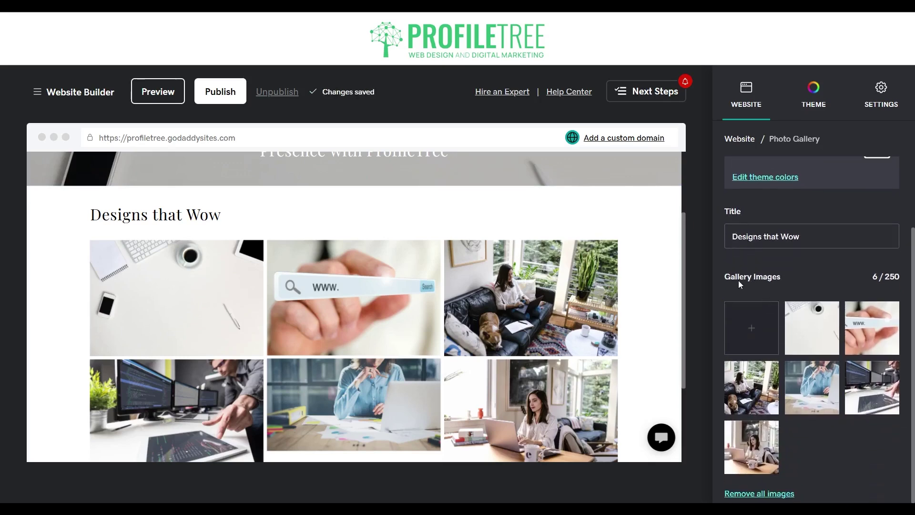
drag(752, 280, 787, 276)
click(810, 268)
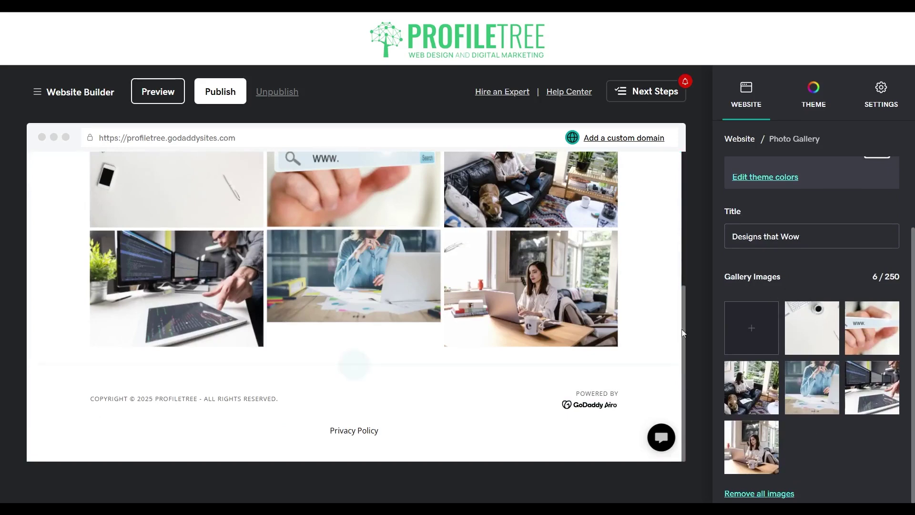
drag(889, 280, 902, 281)
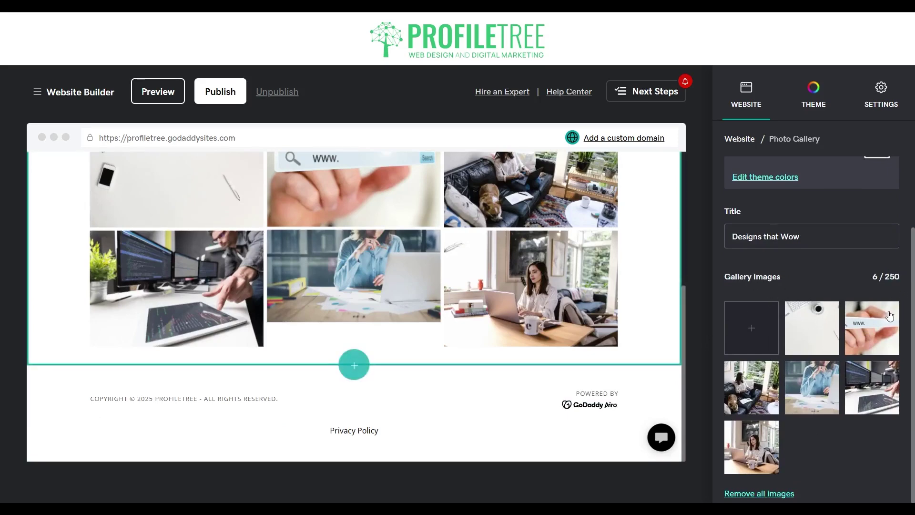
- Replace the photo gallery's "Designs that Wow" title with "Web Design"
scroll(285, 286, up, 4)
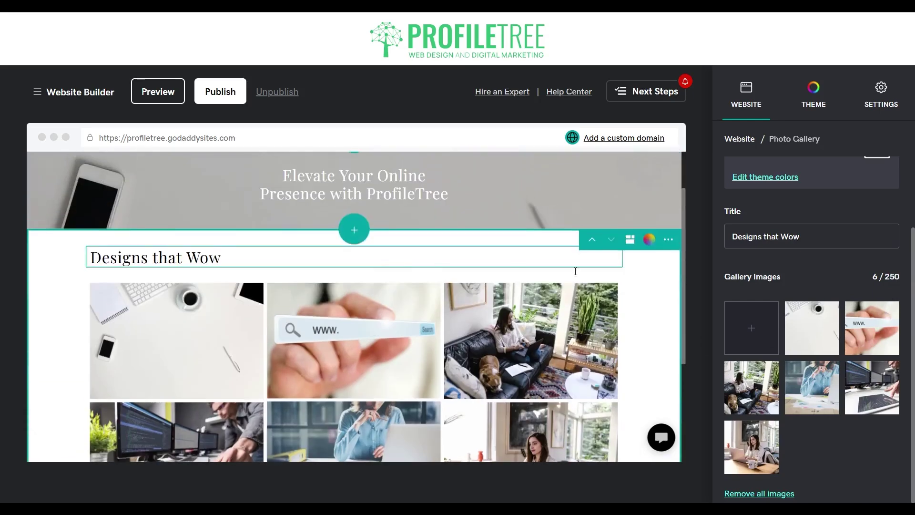
triple_click(190, 258)
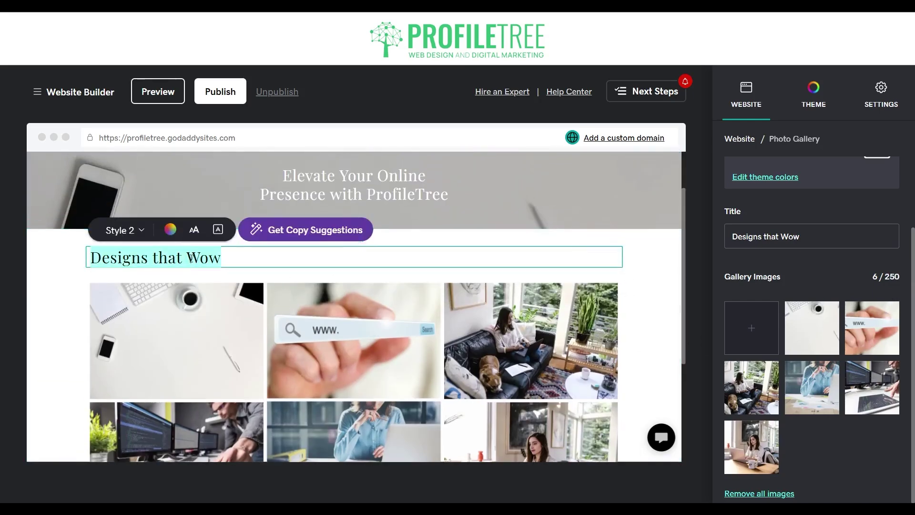
text(Web)
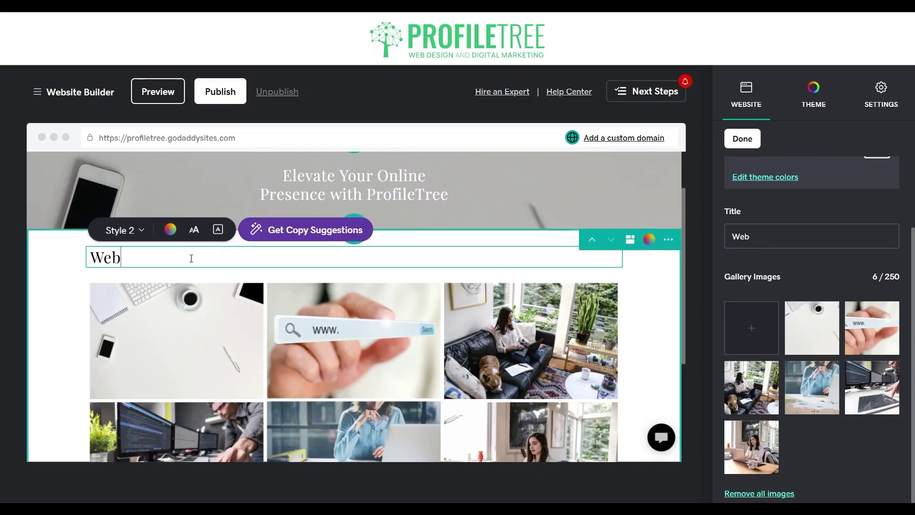
text( Design)
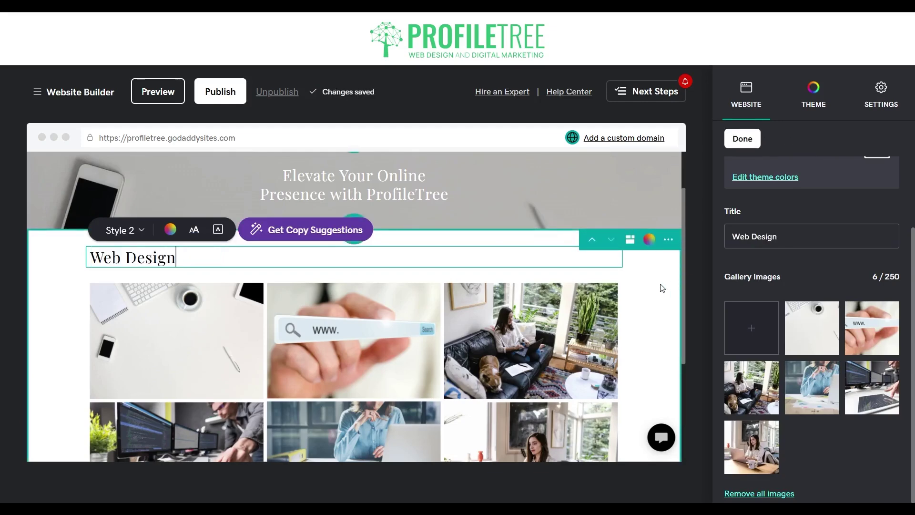
click(662, 288)
- Duplicate the "Web Design" gallery section and title the copy "Video Production"
click(668, 240)
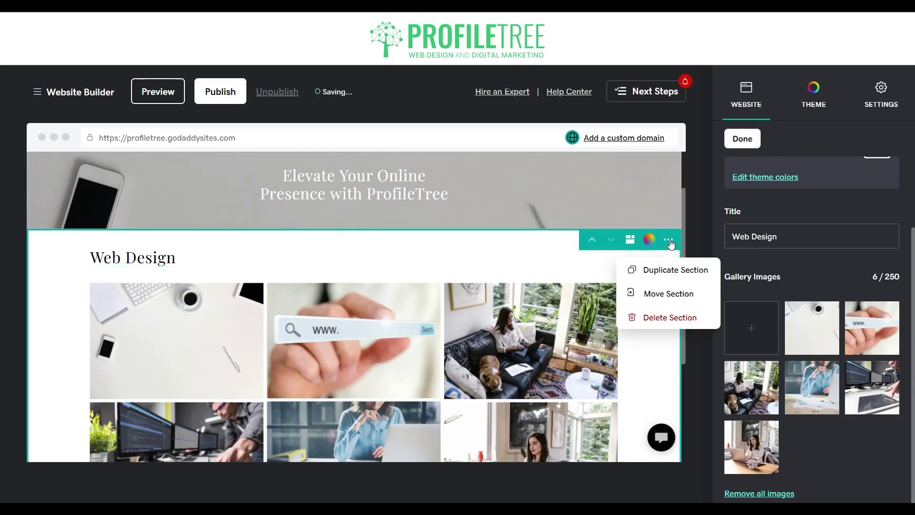
click(651, 279)
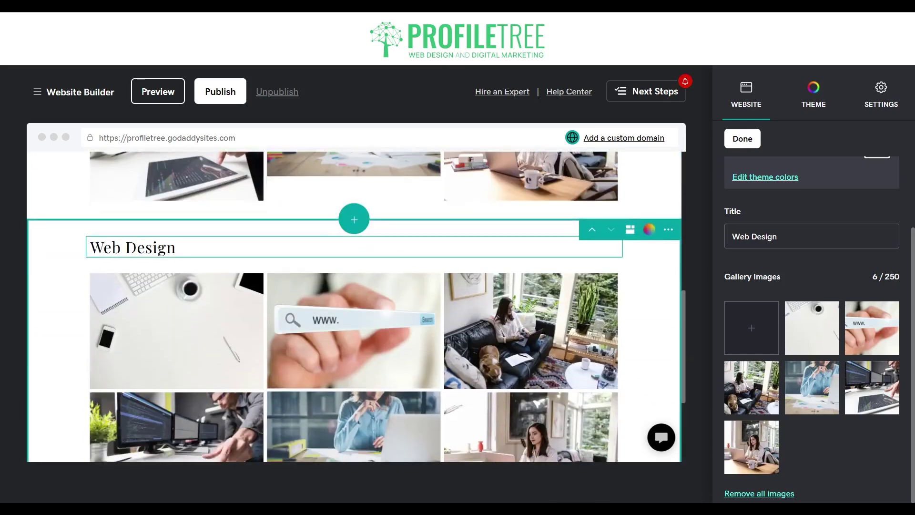
triple_click(162, 247)
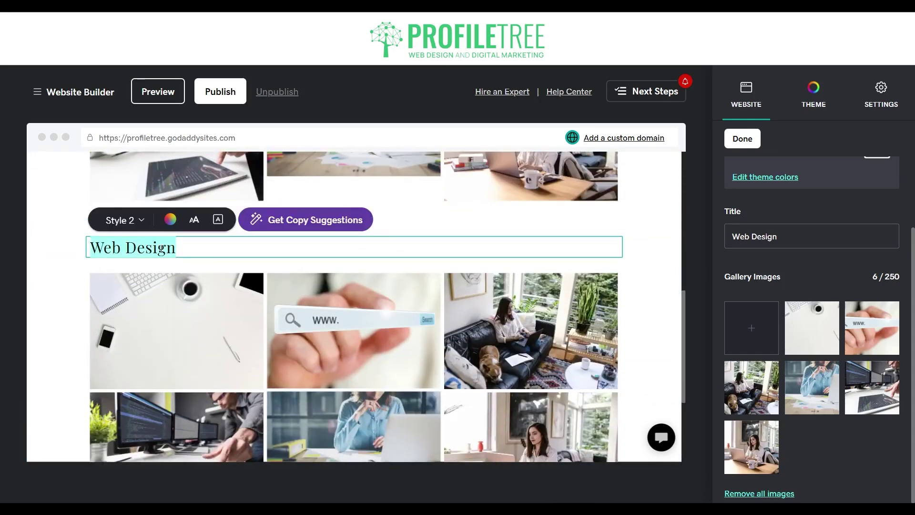
text(Video Prod)
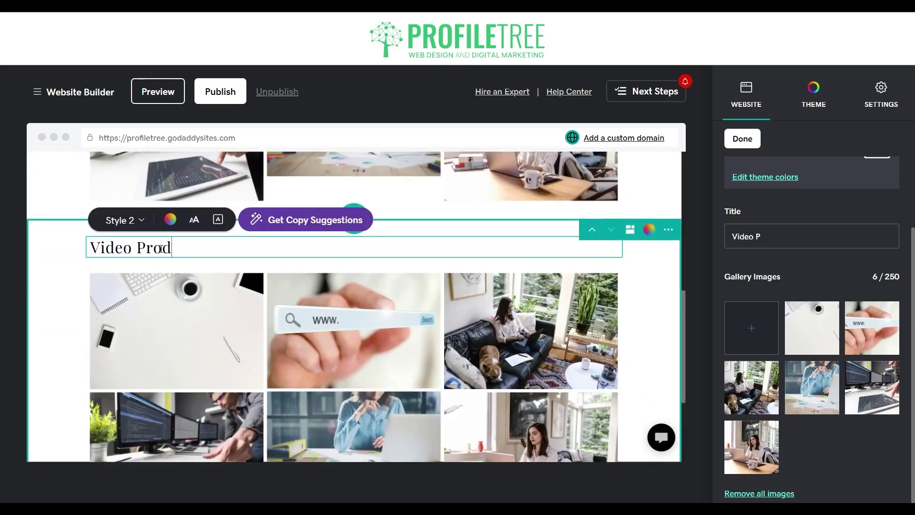
text(uction)
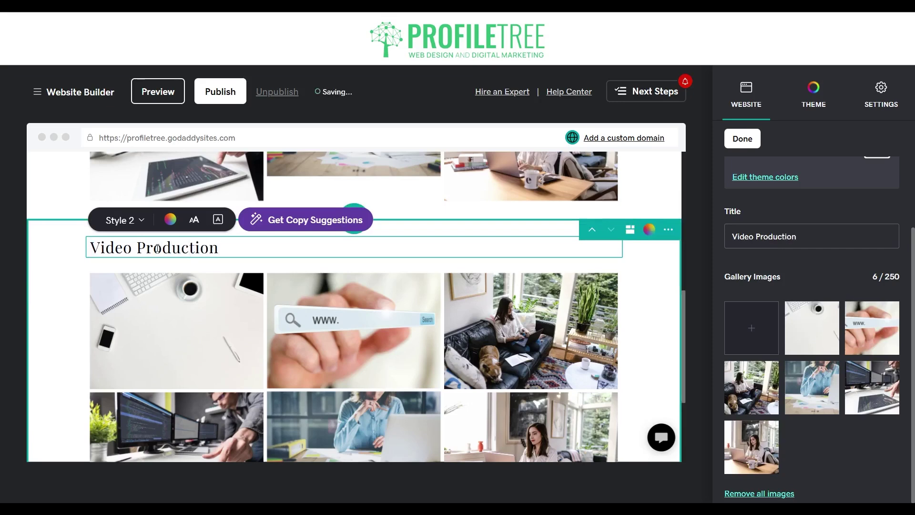
- Duplicate the "Video Production" gallery section and retitle one of the two galleries "Content Marketing"
click(669, 232)
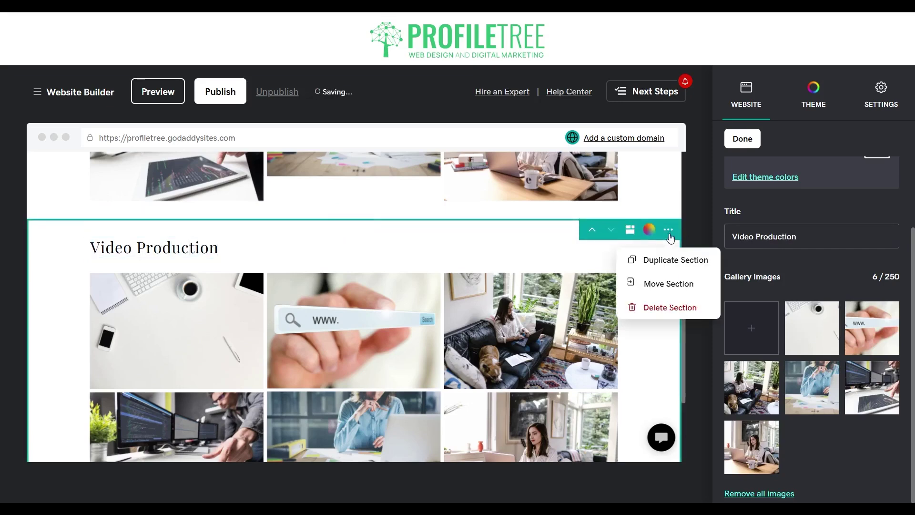
click(672, 265)
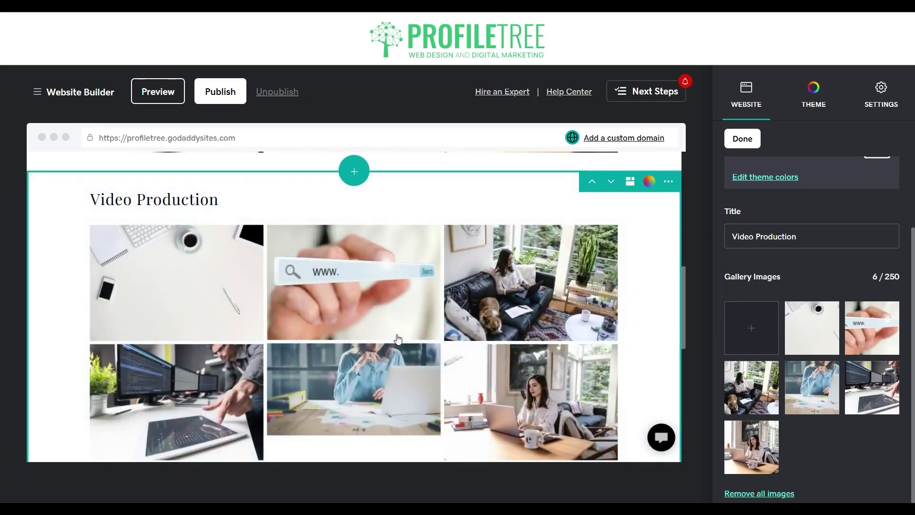
triple_click(116, 188)
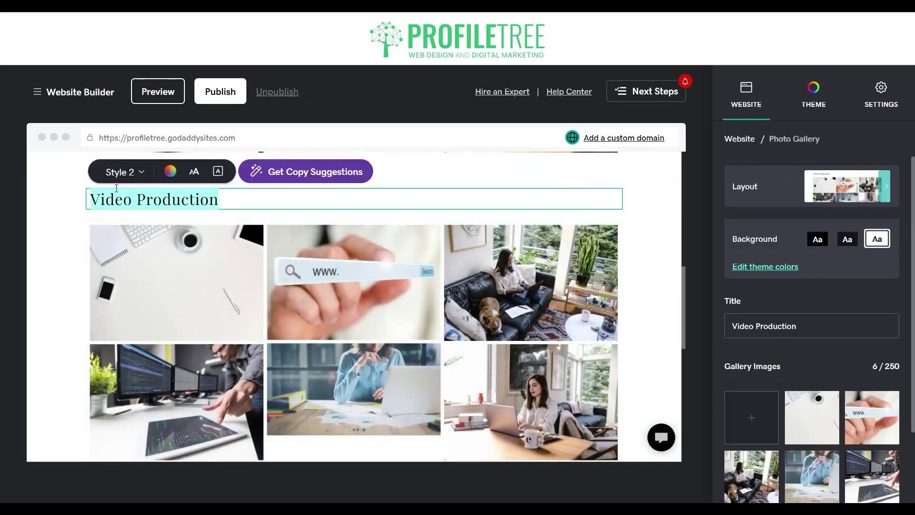
text(Content Marketing)
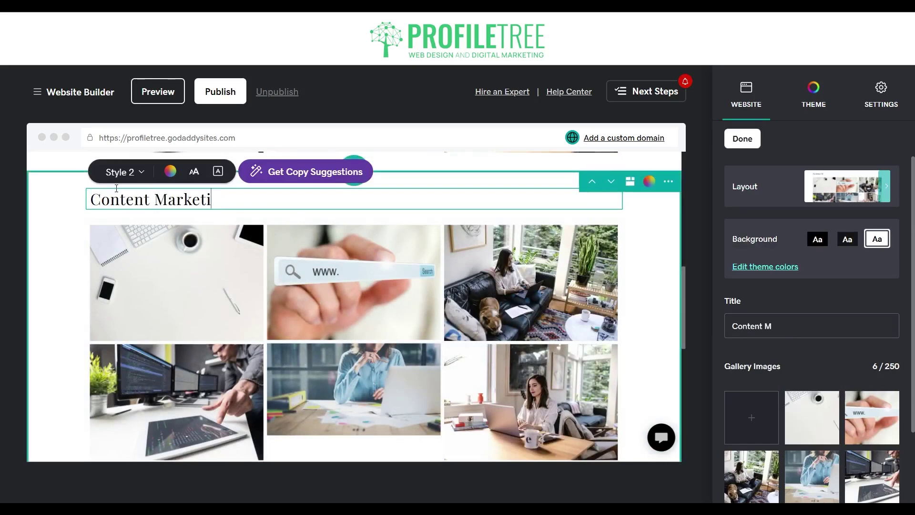
click(629, 267)
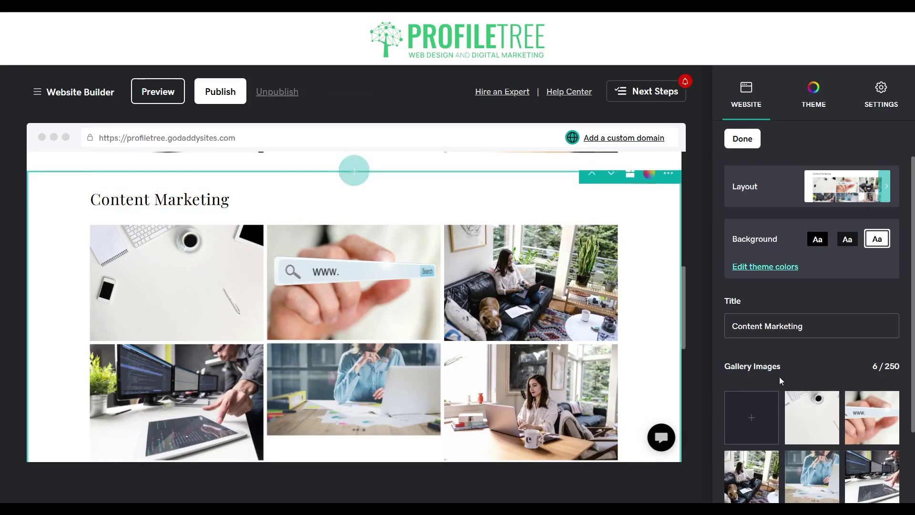
scroll(749, 403, down, 2)
scroll(749, 404, down, 2)
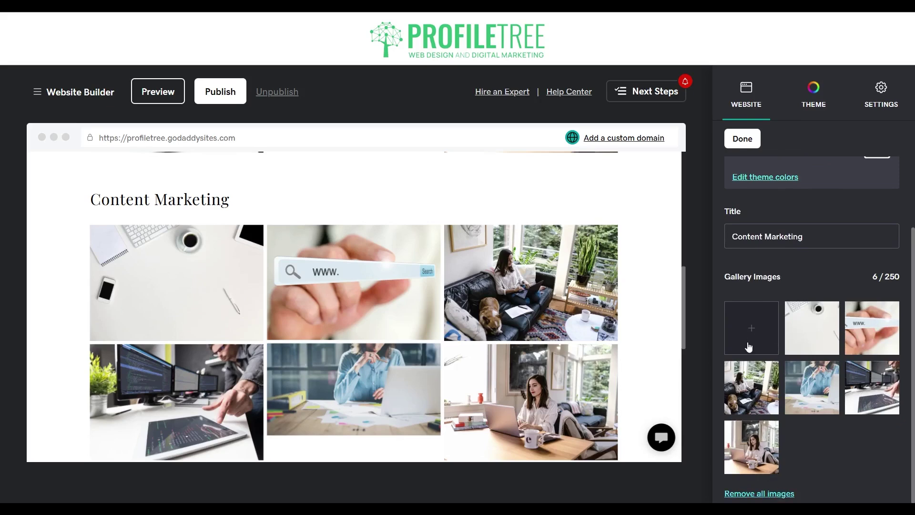
click(759, 493)
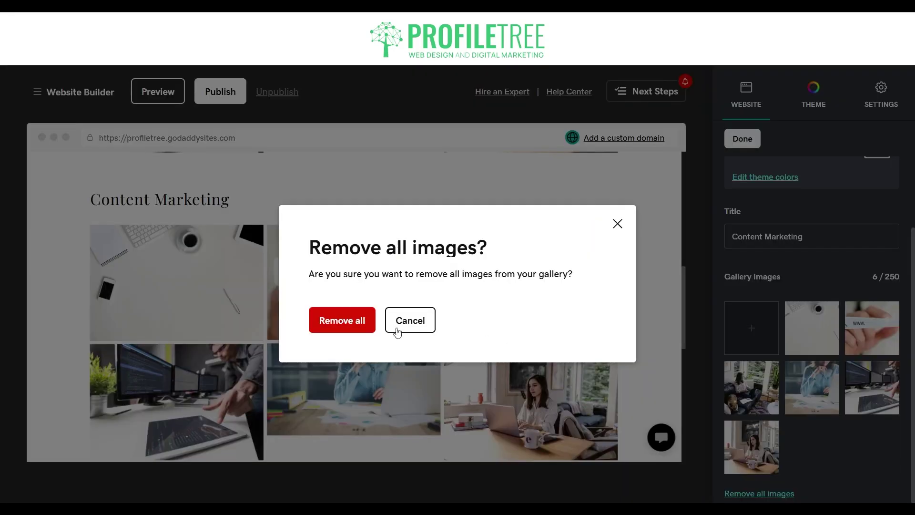
click(619, 226)
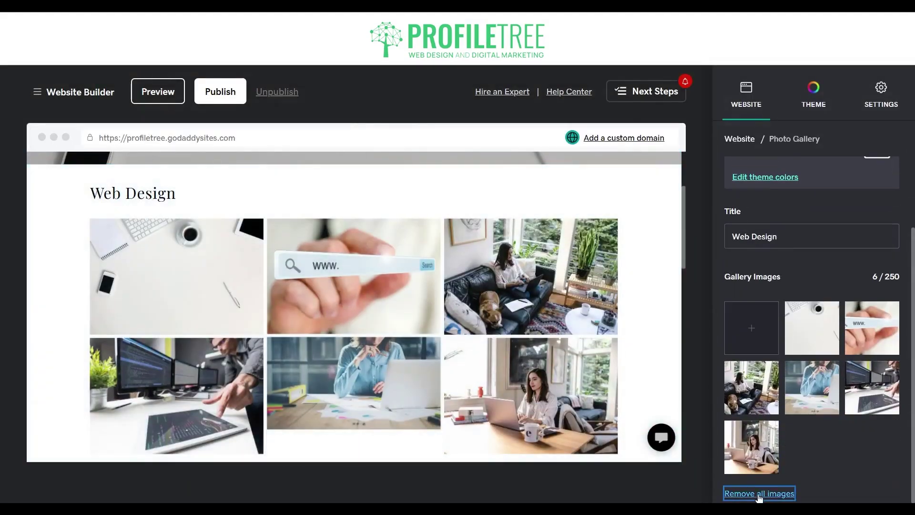
- Remove all images from the "Web Design" gallery and search the image library for "Web Design" replacements
click(758, 494)
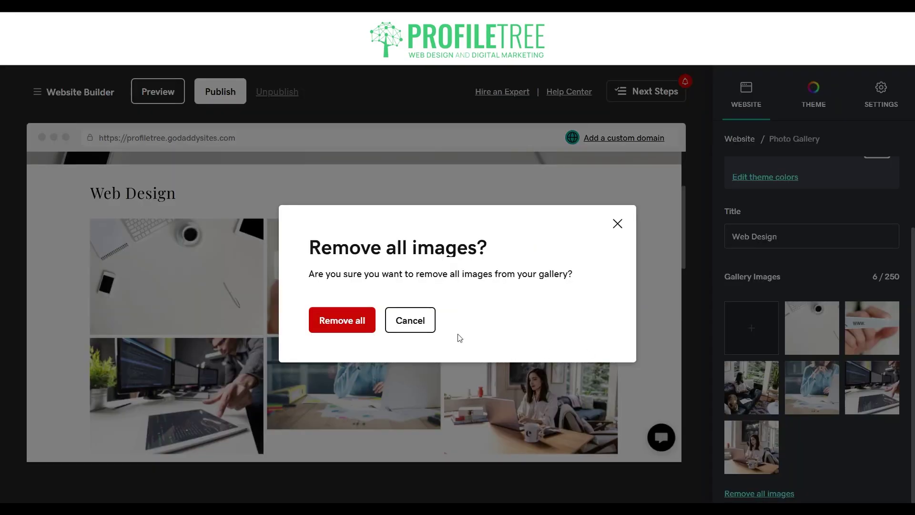
click(352, 324)
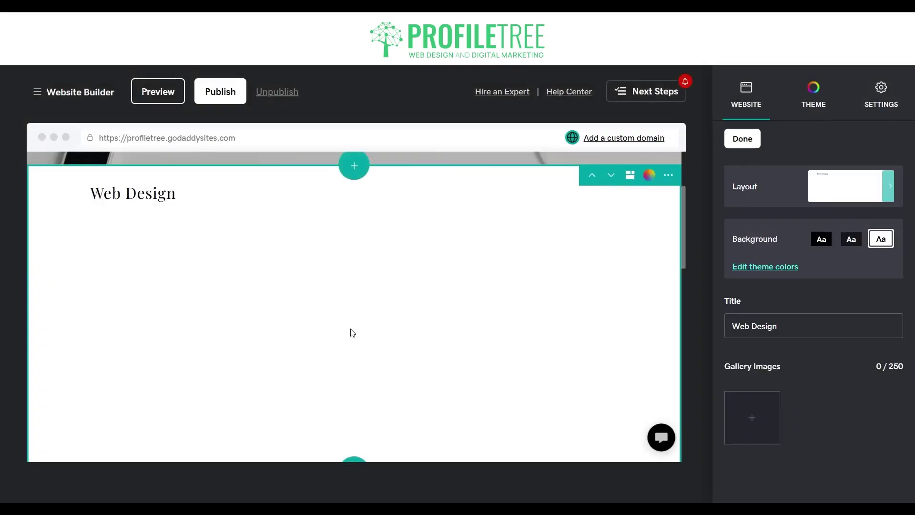
click(750, 416)
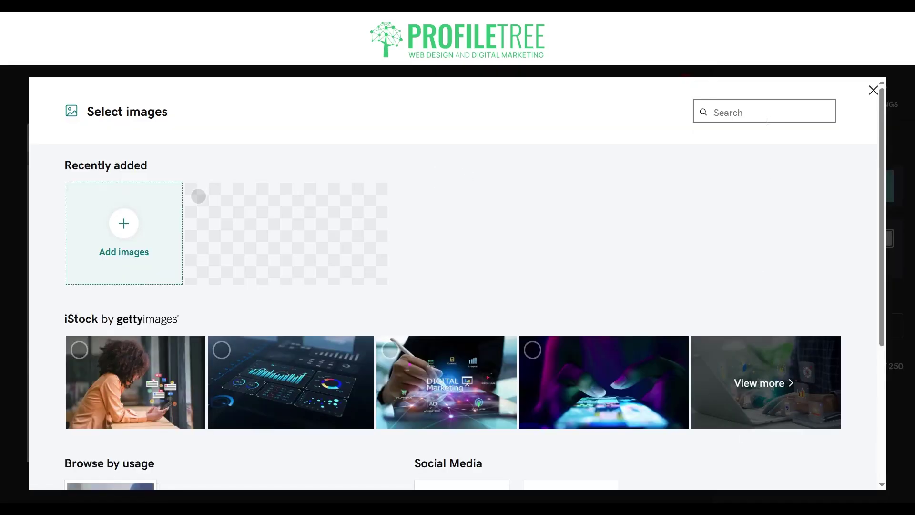
click(770, 109)
text(Web Design)
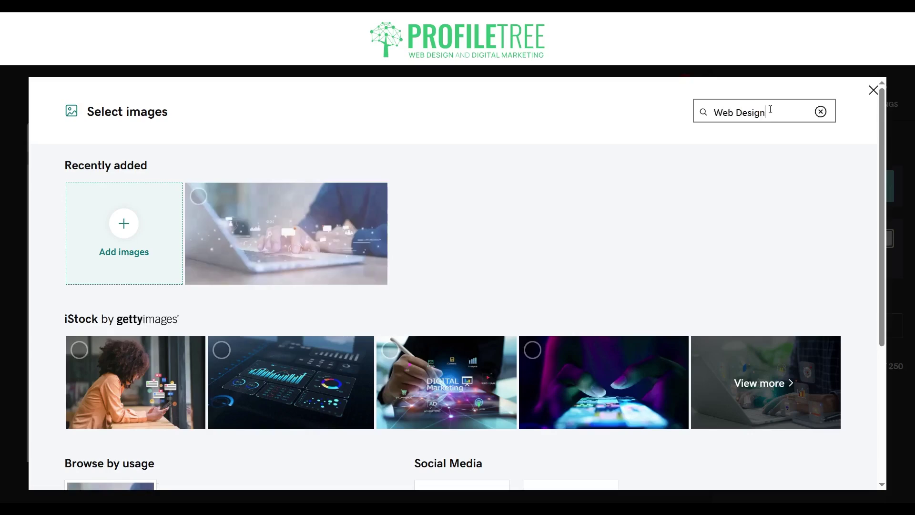
key(Return)
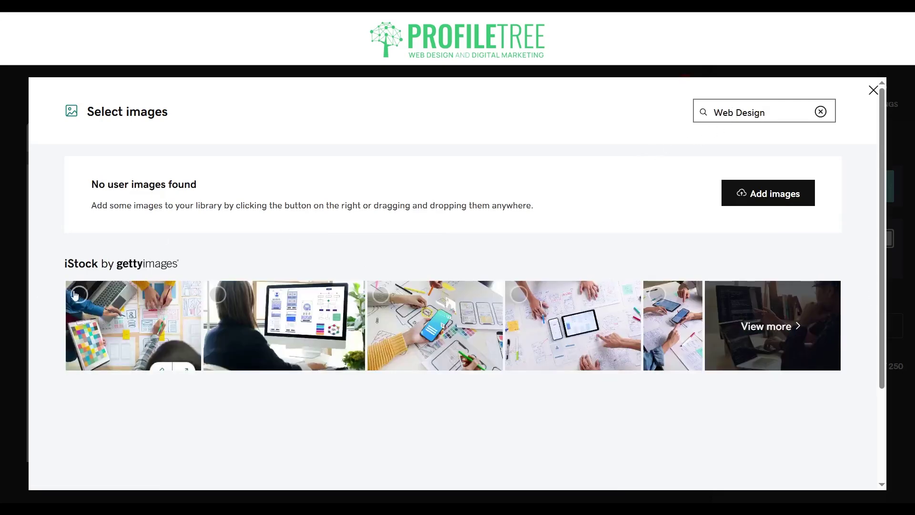
click(78, 294)
click(218, 294)
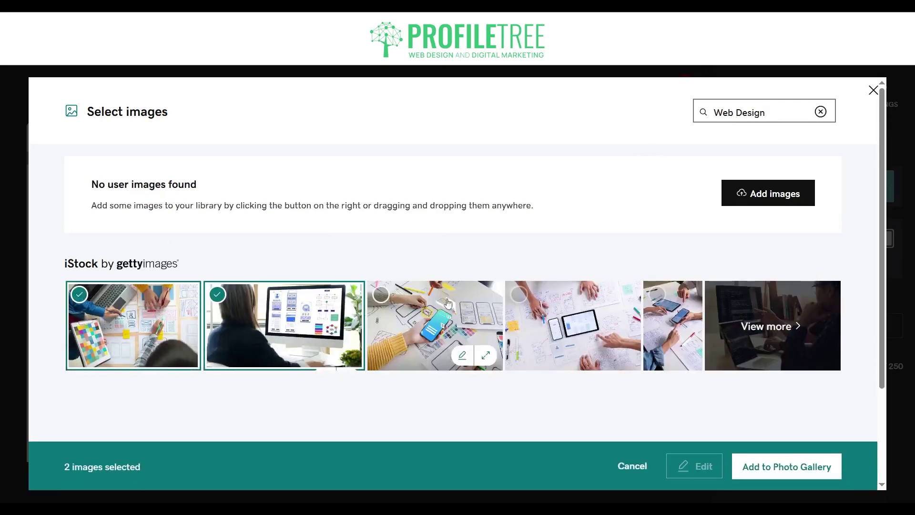
click(381, 294)
click(519, 295)
click(657, 295)
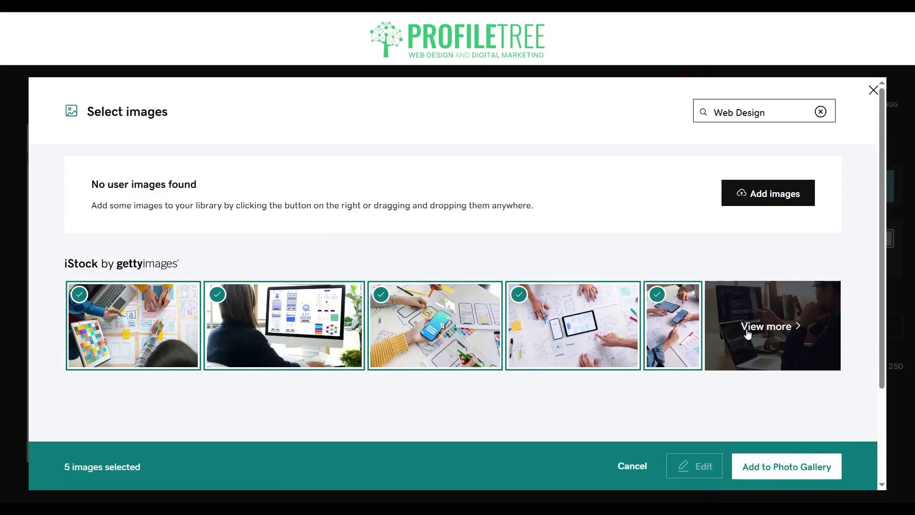
- From the full "Web Design" search results, add the first five images and the second row's first laptop image to the photo gallery
click(748, 332)
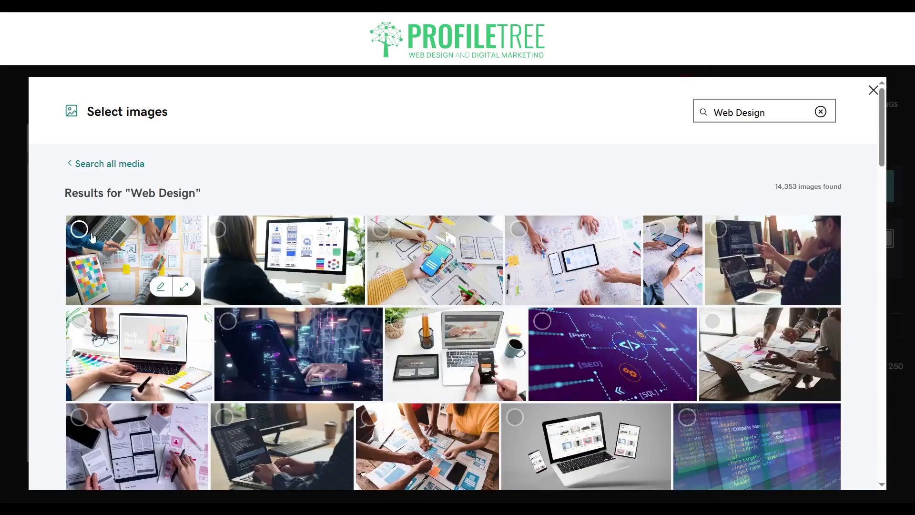
click(86, 231)
click(224, 241)
click(386, 243)
click(524, 244)
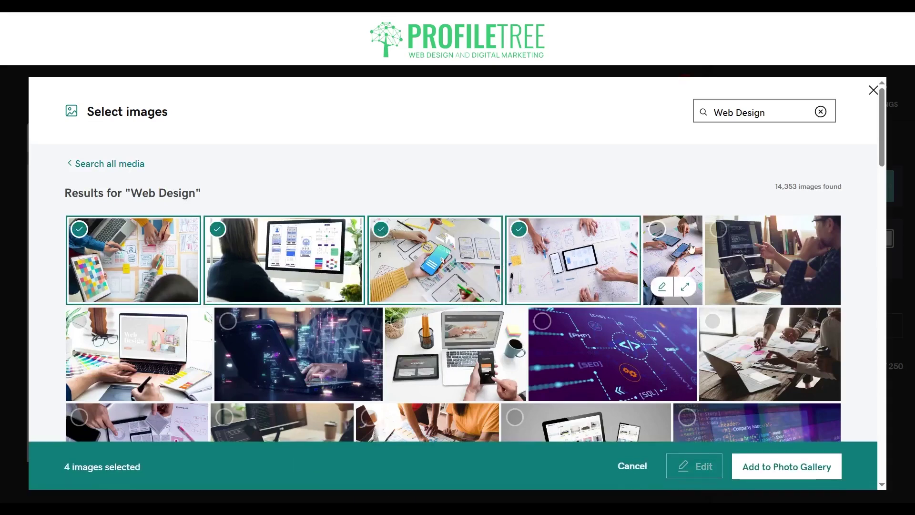
click(663, 246)
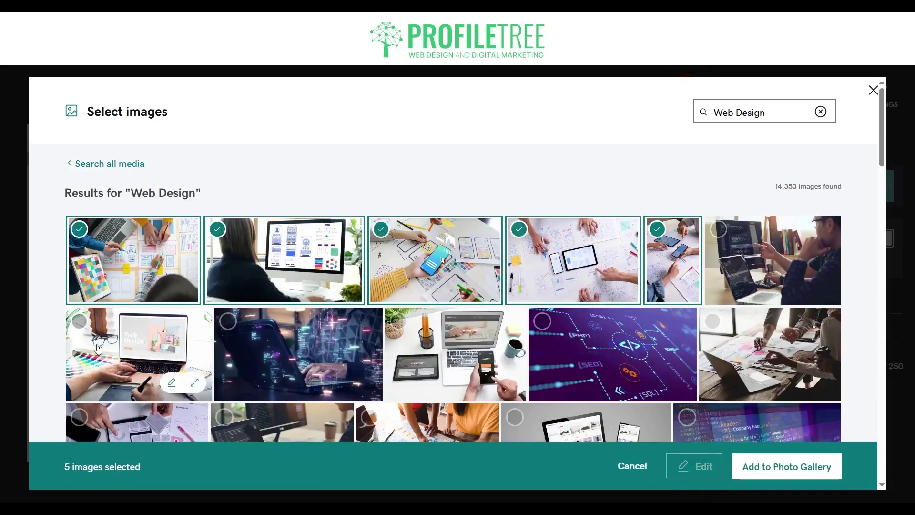
click(138, 343)
click(781, 466)
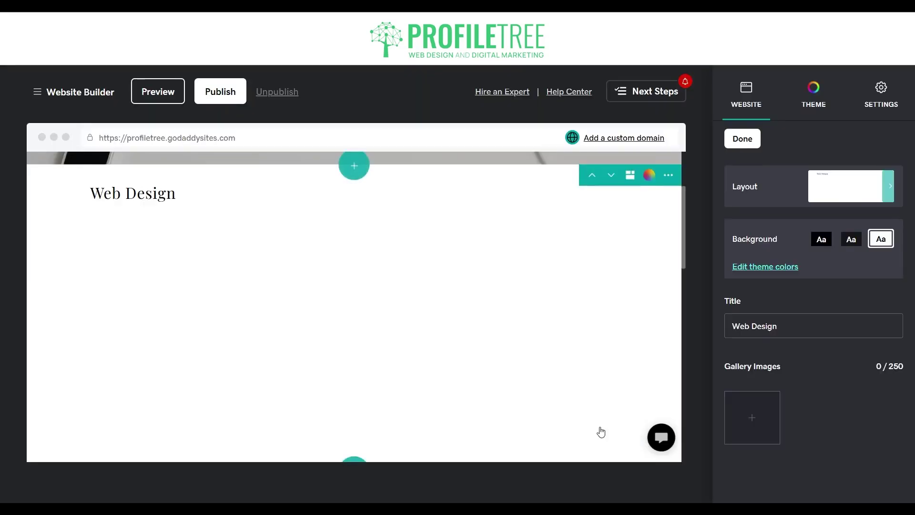
- Review how the new photos are arranged in the "Web Design" gallery and in its image list
scroll(499, 338, down, 4)
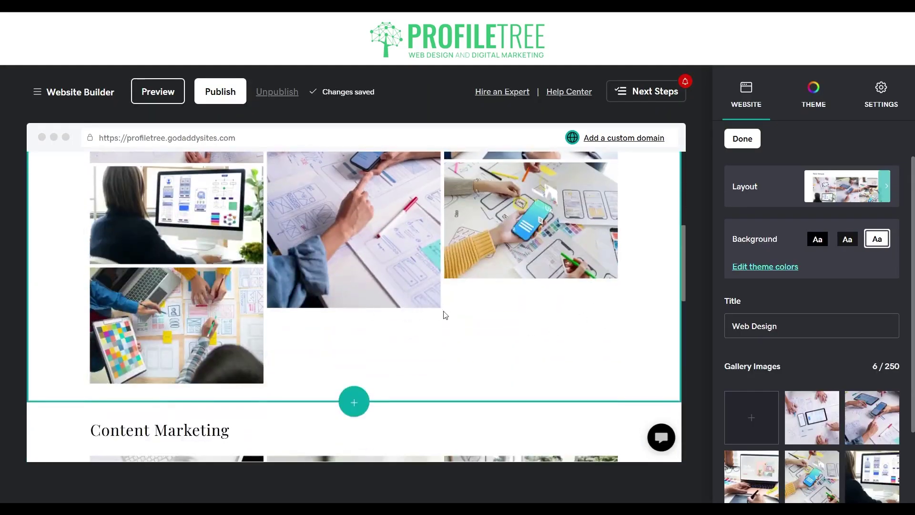
scroll(555, 279, up, 1)
scroll(191, 231, up, 2)
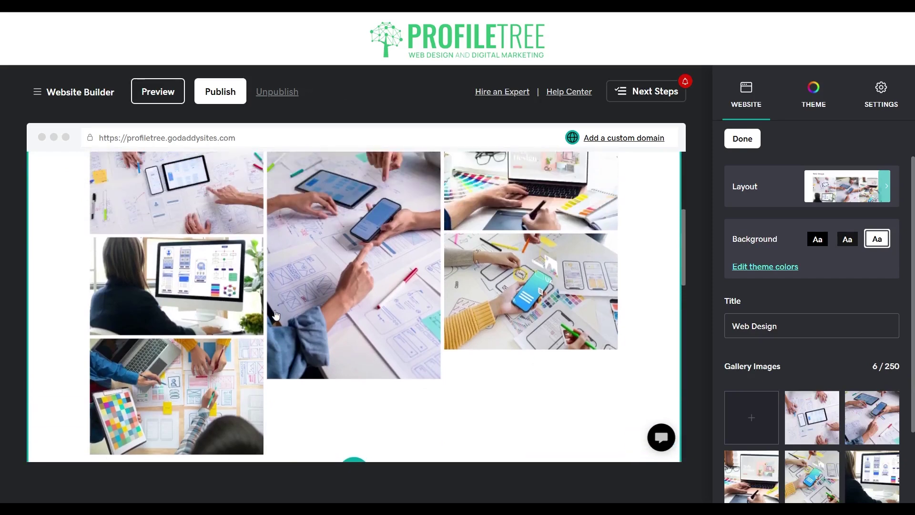
scroll(305, 291, down, 3)
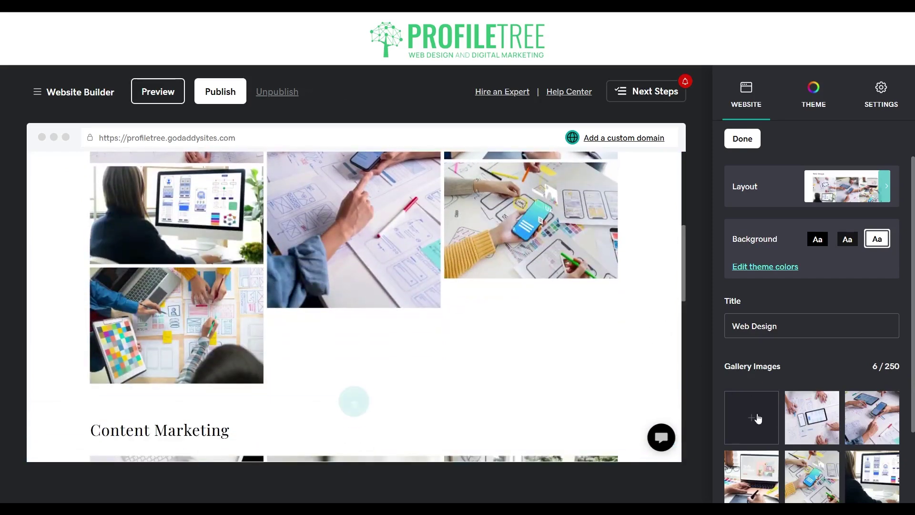
scroll(404, 326, up, 3)
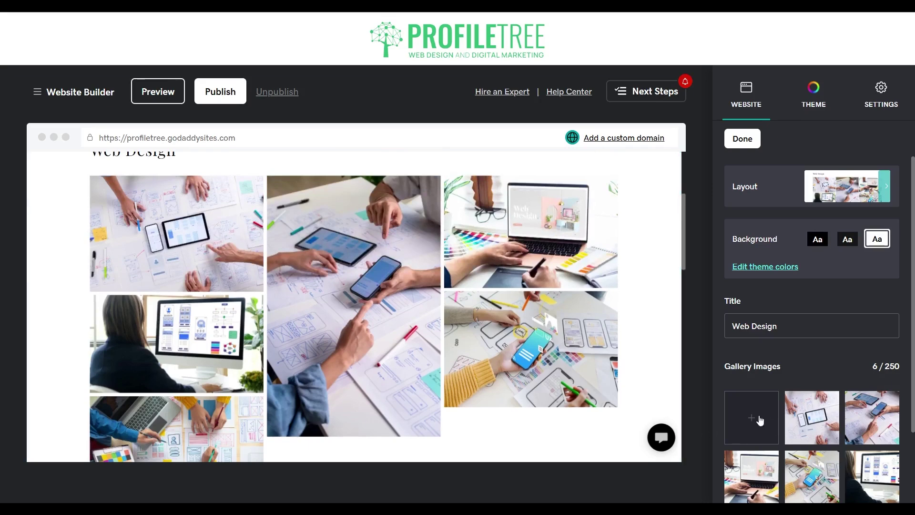
scroll(760, 420, down, 2)
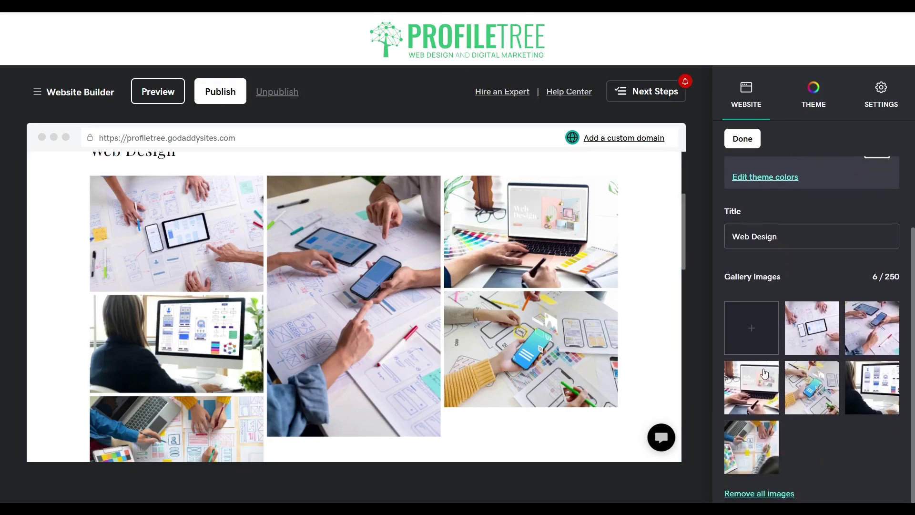
- Look over the image sources for adding more gallery photos and the option to remove all images, leaving the gallery as it is
click(752, 325)
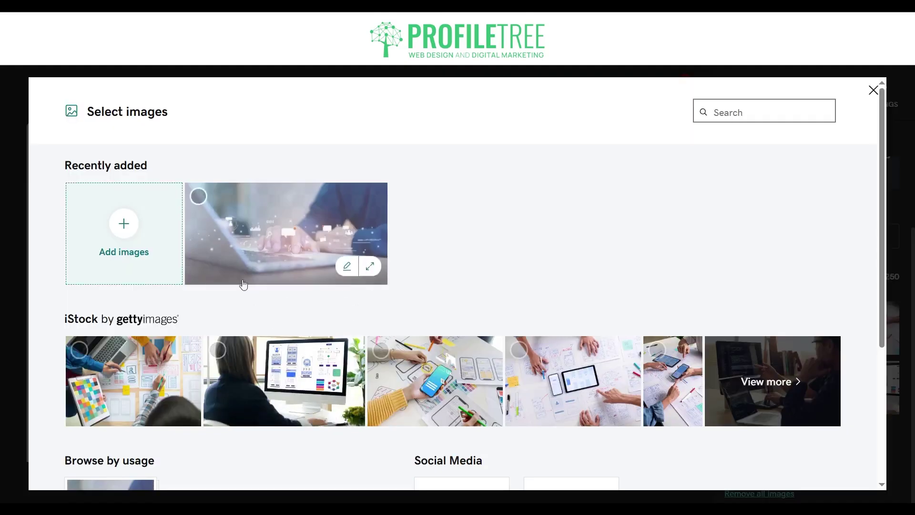
scroll(382, 378, down, 3)
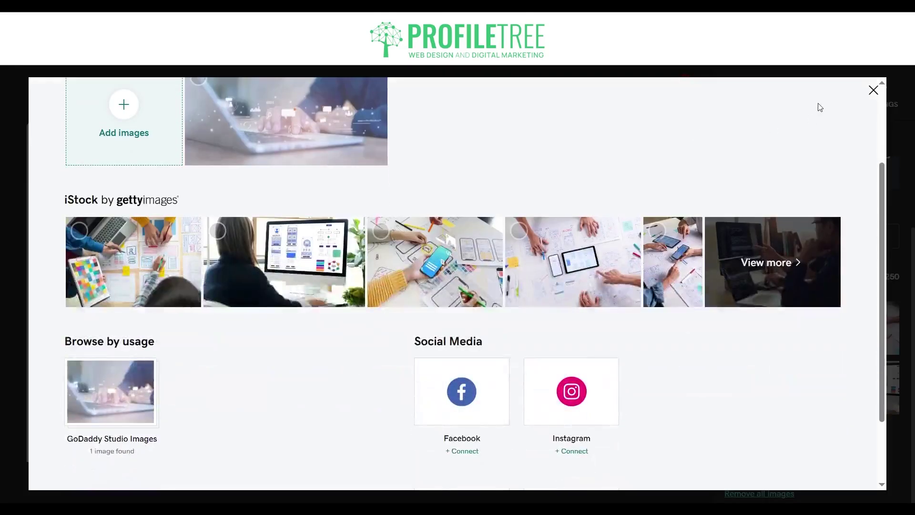
click(872, 92)
click(778, 495)
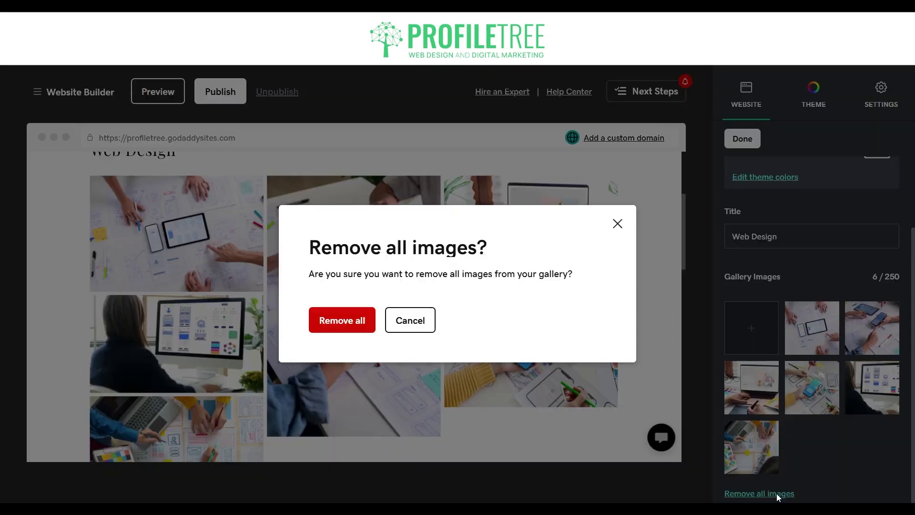
click(617, 224)
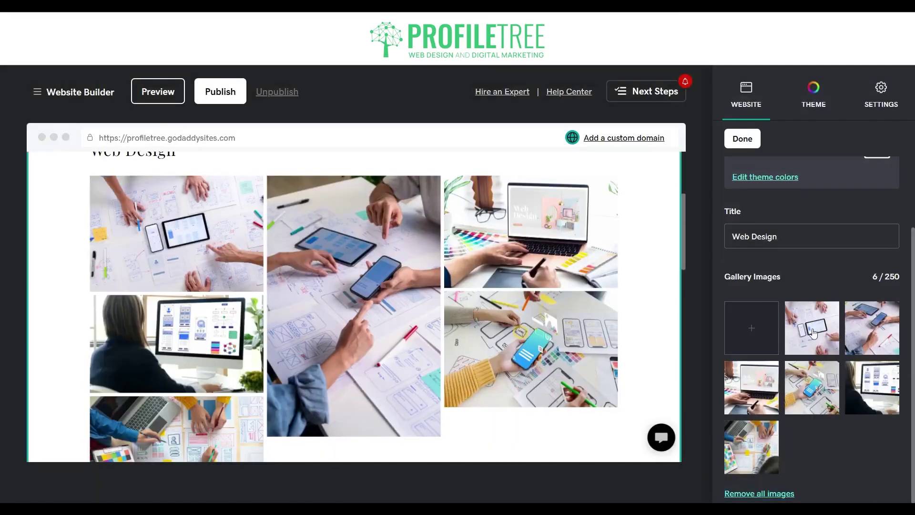
- Examine the first "Web Design" gallery photo's shape, zoom, black-and-white and description settings
click(845, 336)
scroll(769, 370, down, 5)
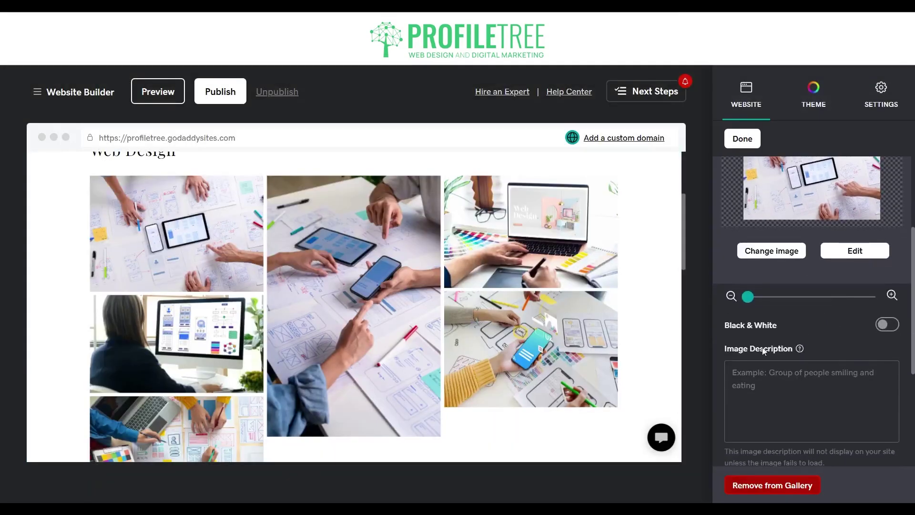
scroll(769, 371, up, 6)
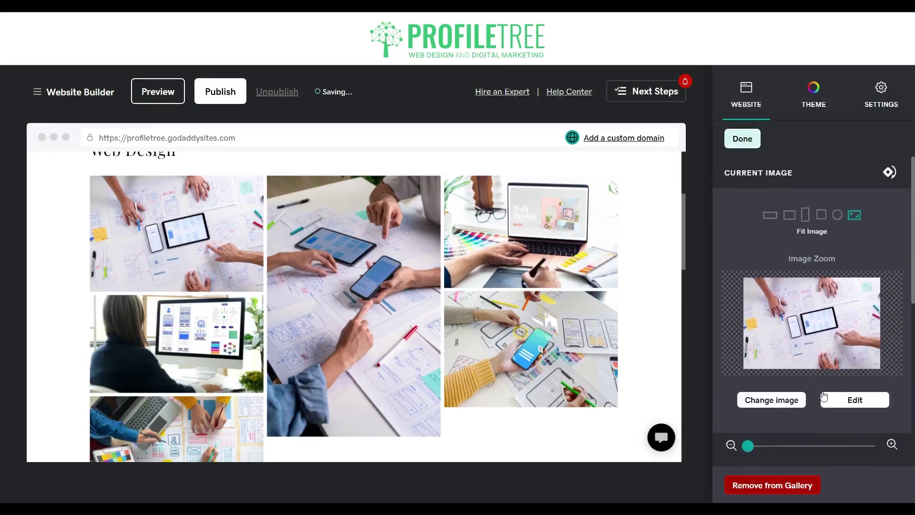
- Enlarge the "Web Design" gallery's laptop photo slightly beyond its canvas edge in the image editor and save it back to the gallery
click(741, 139)
scroll(822, 363, down, 3)
scroll(819, 333, up, 3)
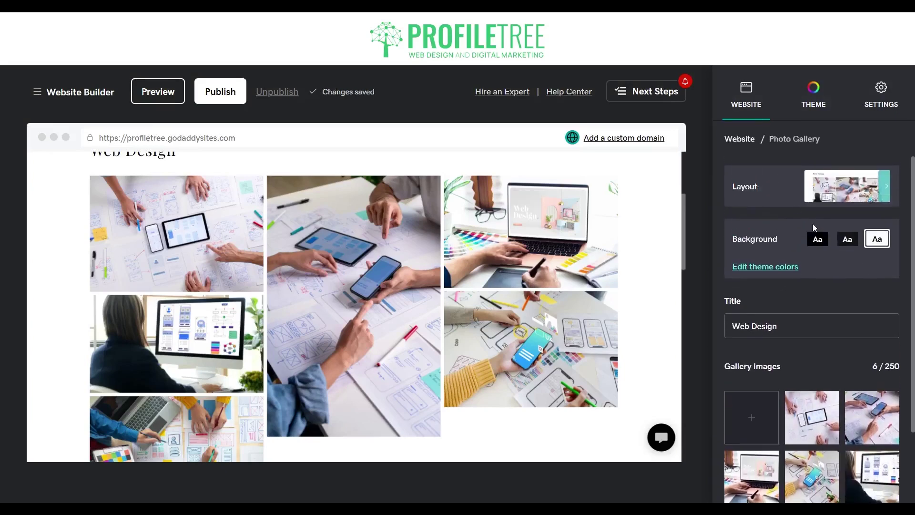
scroll(796, 391, down, 3)
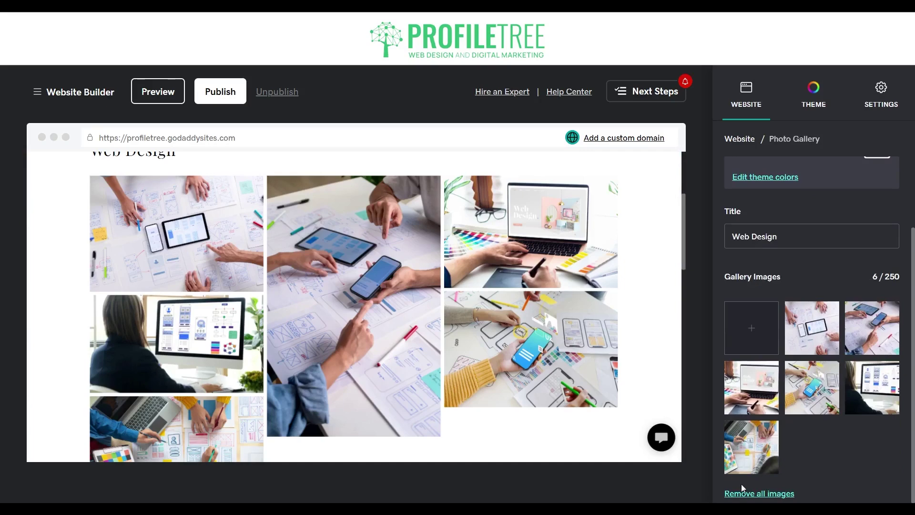
click(763, 400)
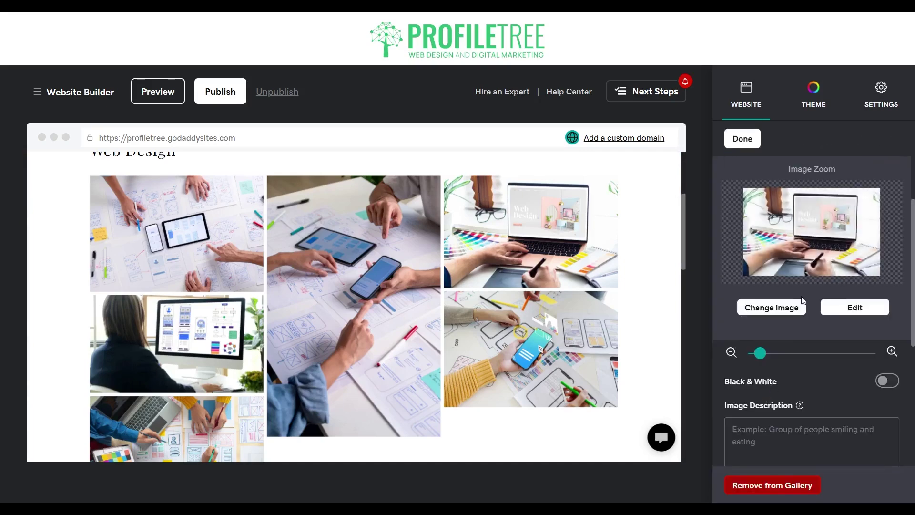
click(854, 307)
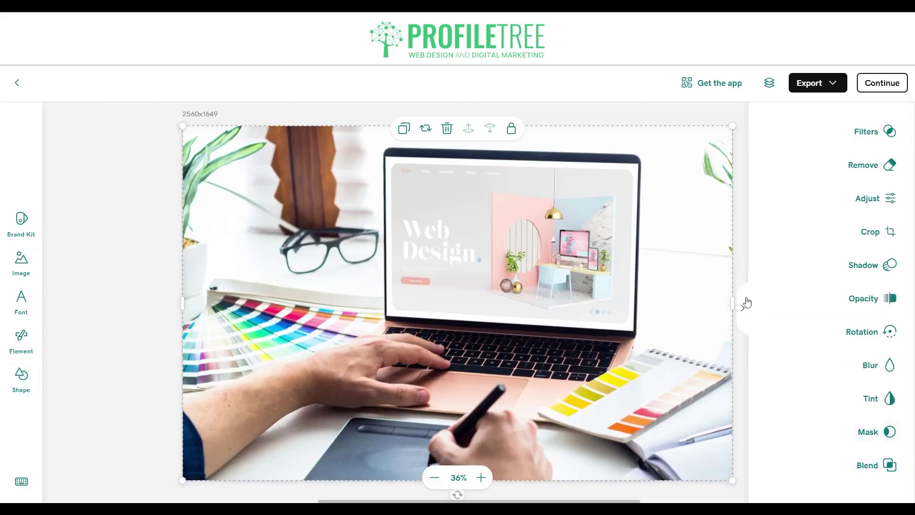
drag(733, 293, 706, 292)
drag(603, 294, 747, 298)
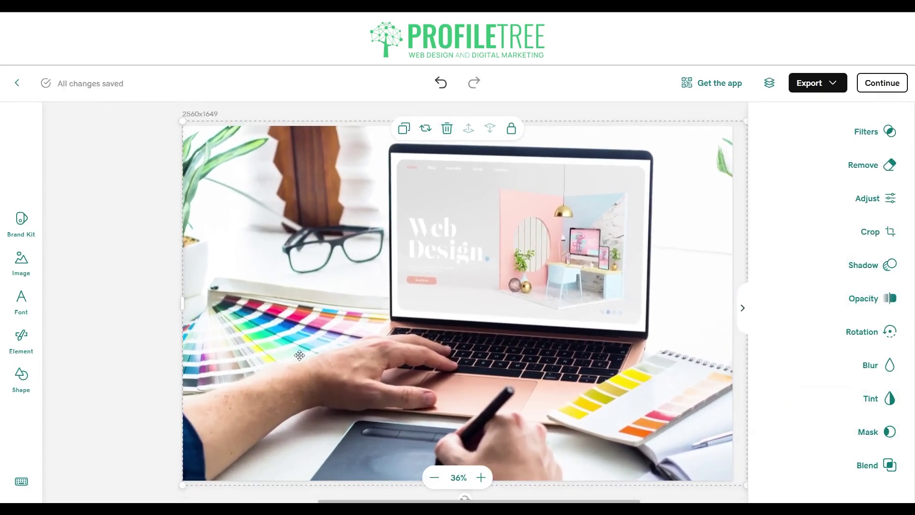
click(841, 81)
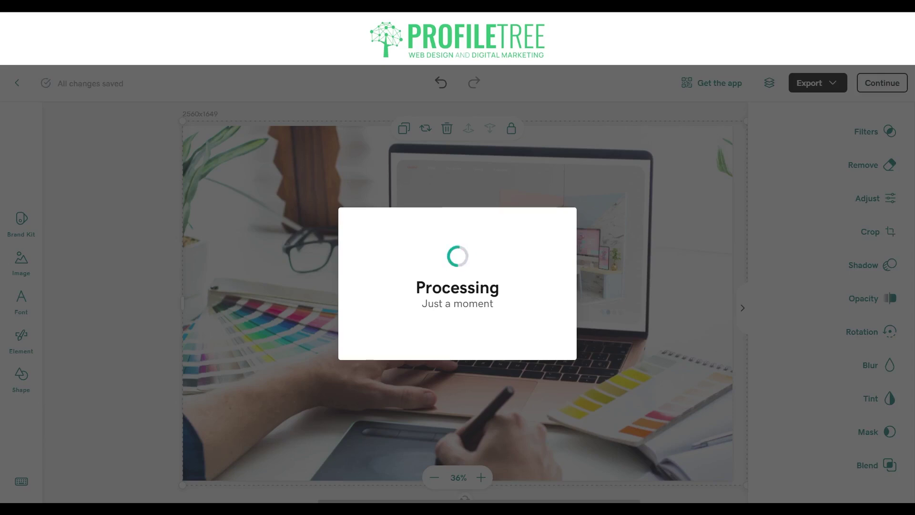
- Set the laptop photo and the tall tablet-and-phone photo in the "Web Design" gallery to the Square shape
scroll(812, 311, up, 1)
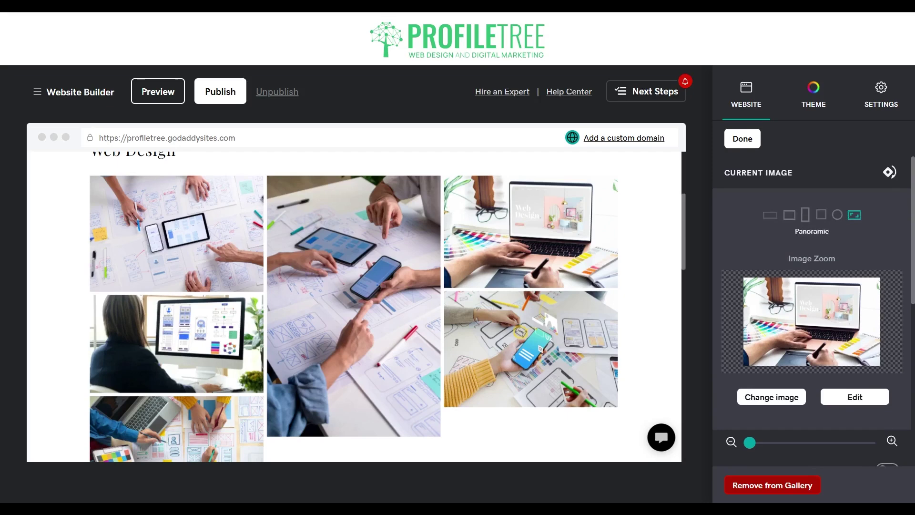
click(821, 215)
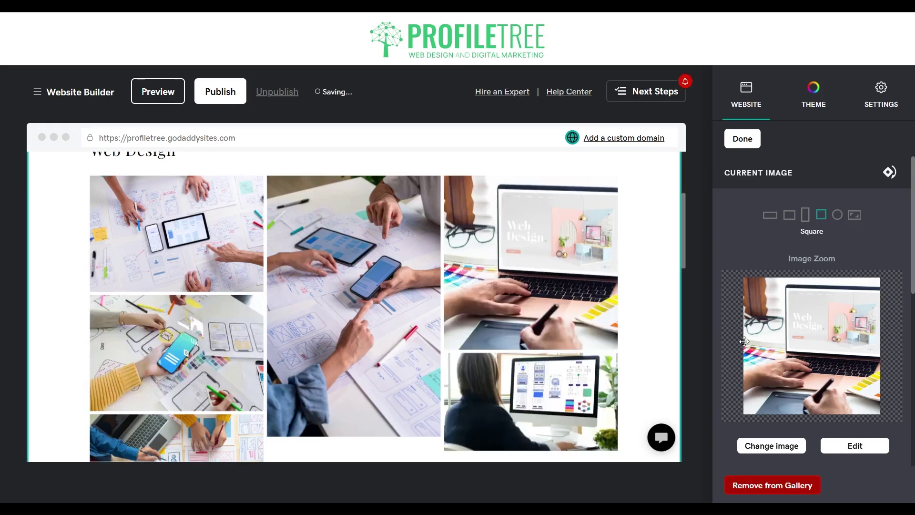
scroll(763, 355, down, 1)
scroll(759, 206, up, 1)
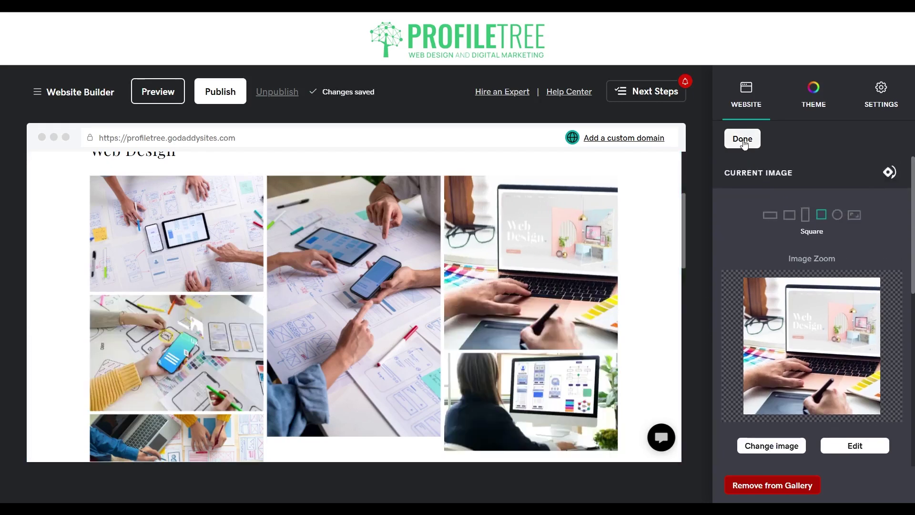
click(378, 331)
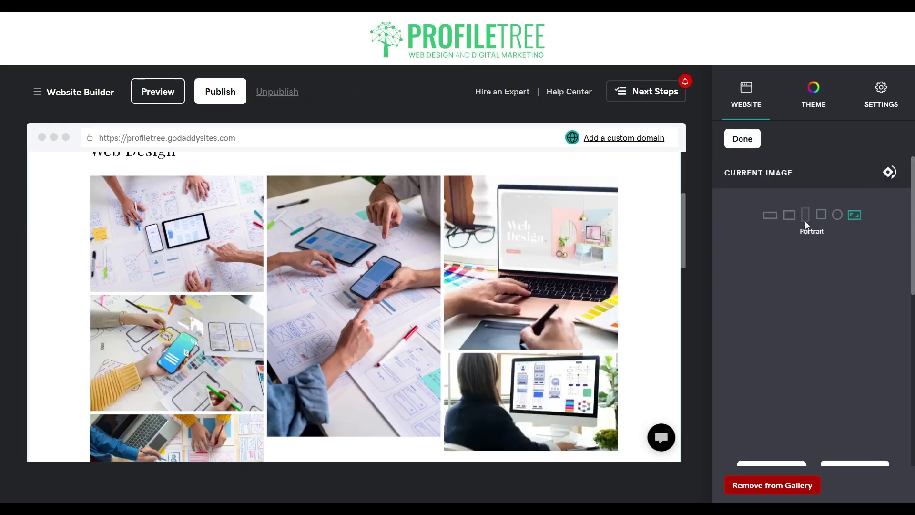
click(789, 216)
click(819, 215)
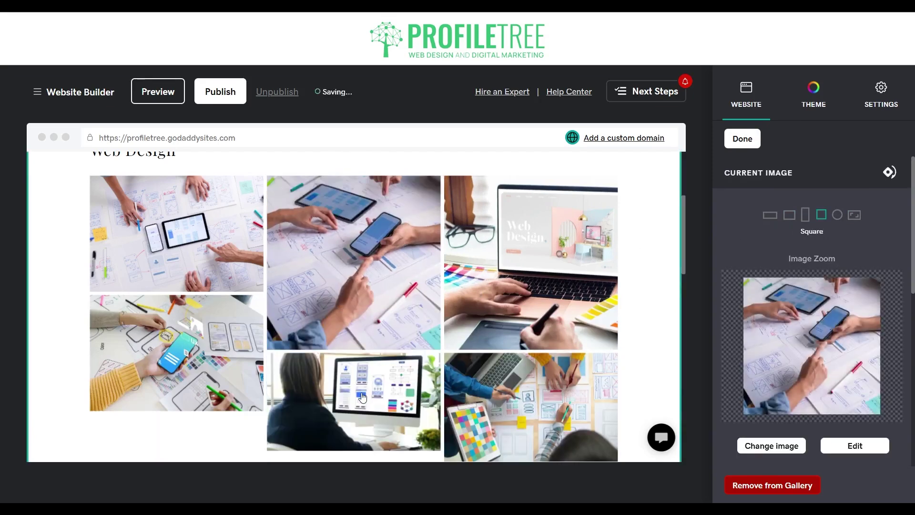
- Set the remaining "Web Design" photos to Square: the desktop monitor, the phone over sketches, the first tablet image and the team planning shot
click(821, 215)
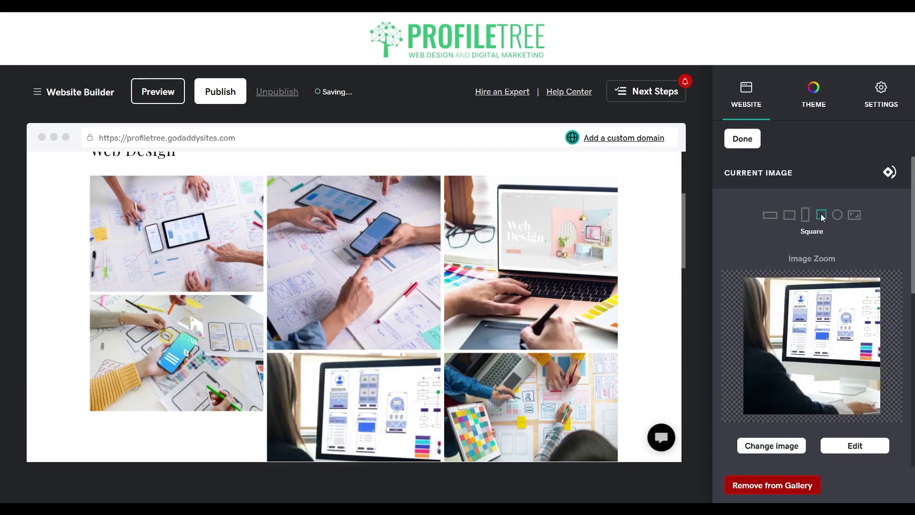
click(181, 335)
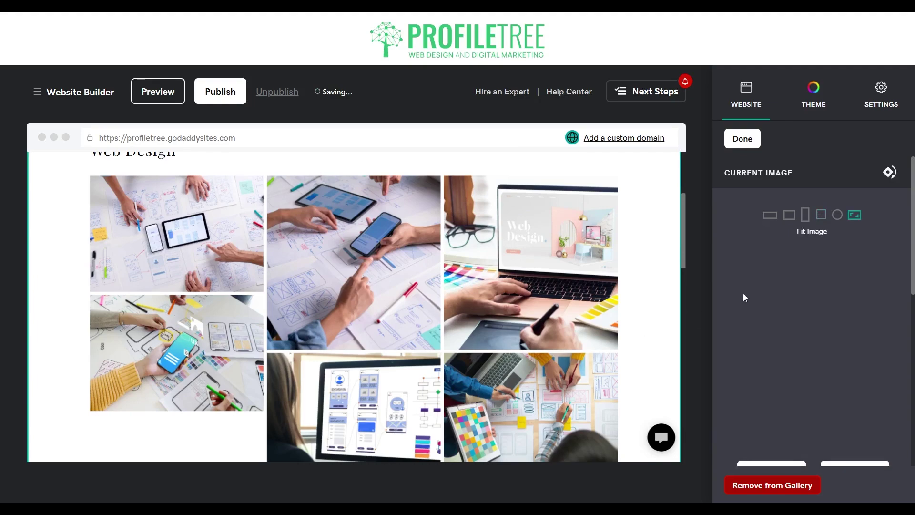
click(820, 215)
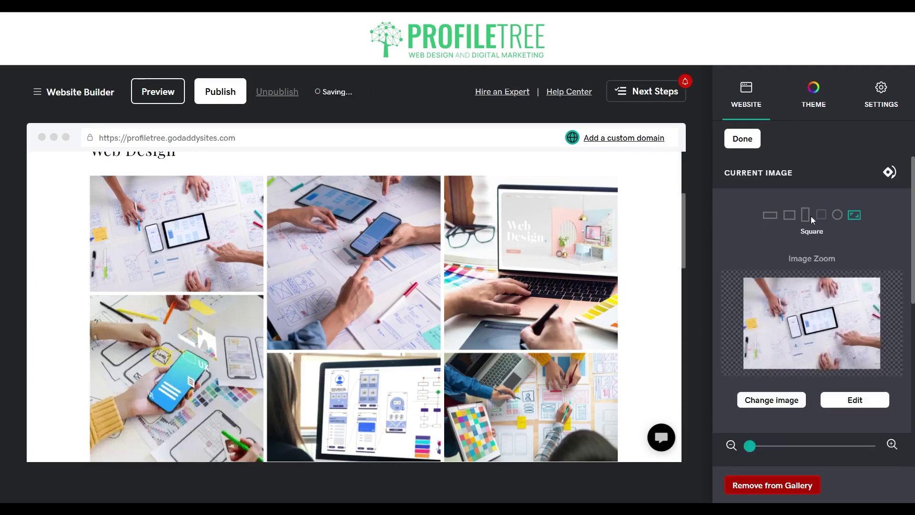
click(820, 216)
scroll(364, 323, down, 3)
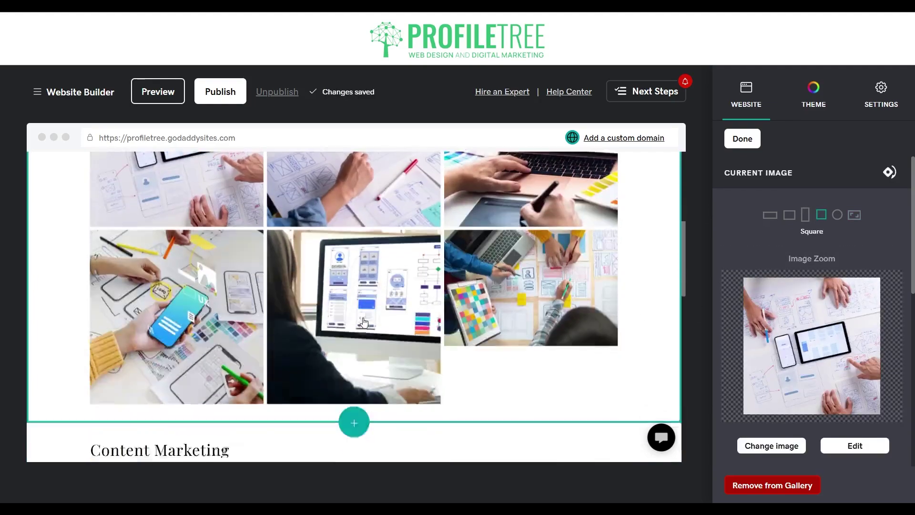
click(543, 316)
click(821, 216)
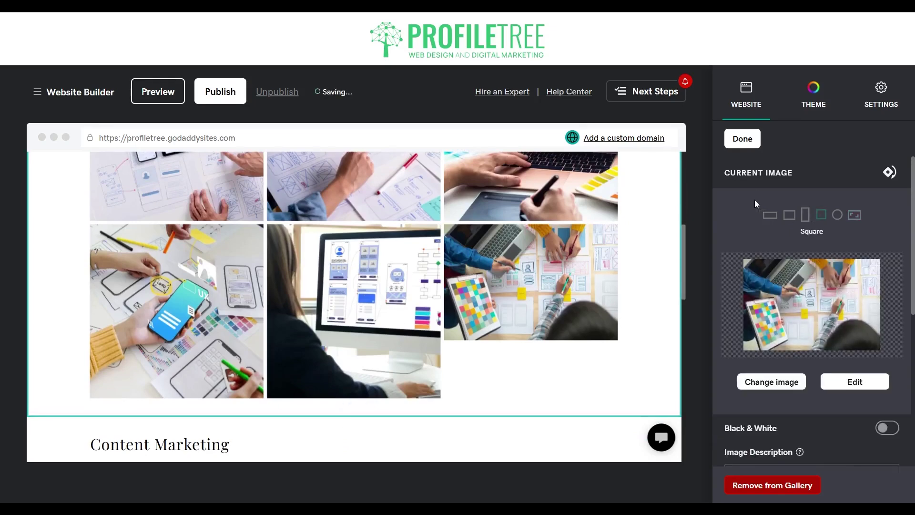
click(650, 261)
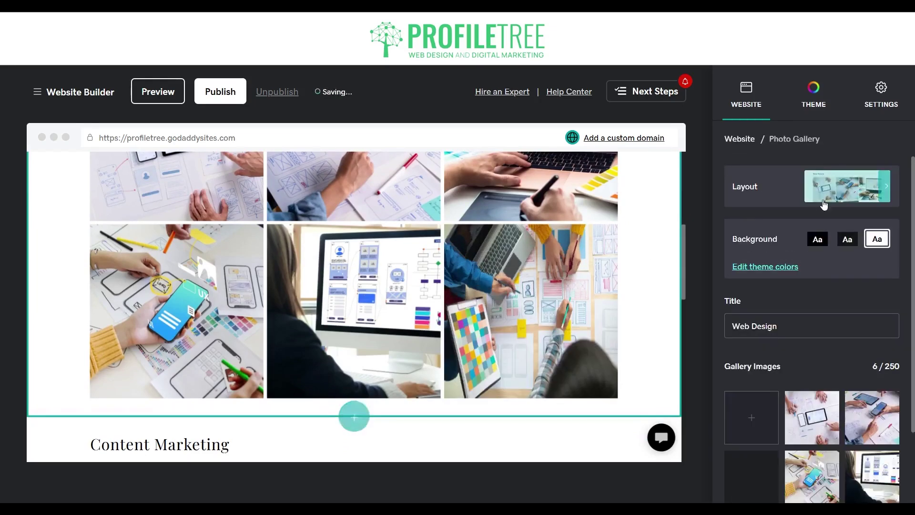
- Review the "Web Design" gallery's even grid and compare it with the "Content Marketing" and "Video Production" galleries further down the page
scroll(405, 314, up, 3)
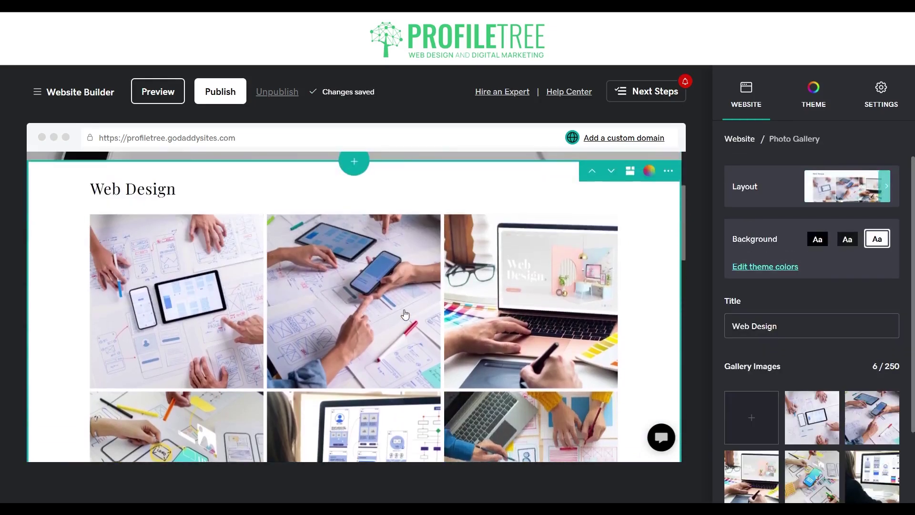
scroll(407, 286, up, 2)
scroll(411, 252, down, 5)
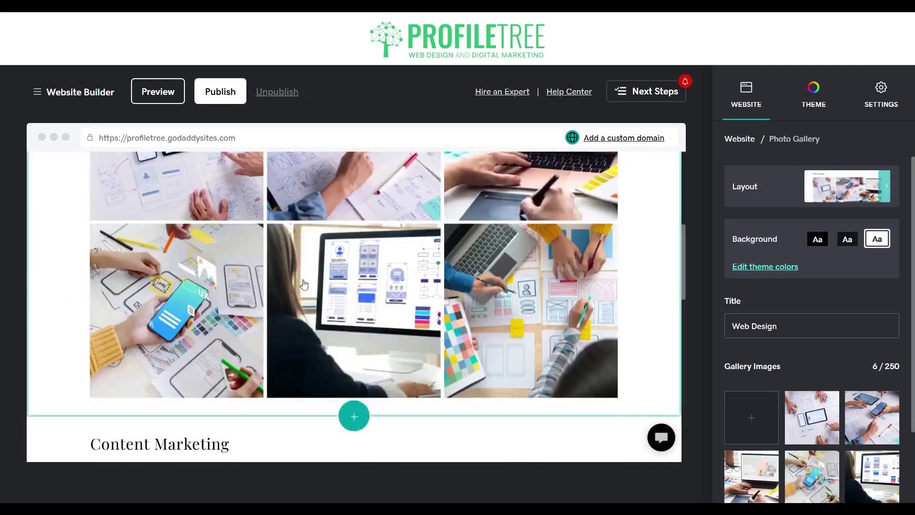
scroll(304, 284, down, 6)
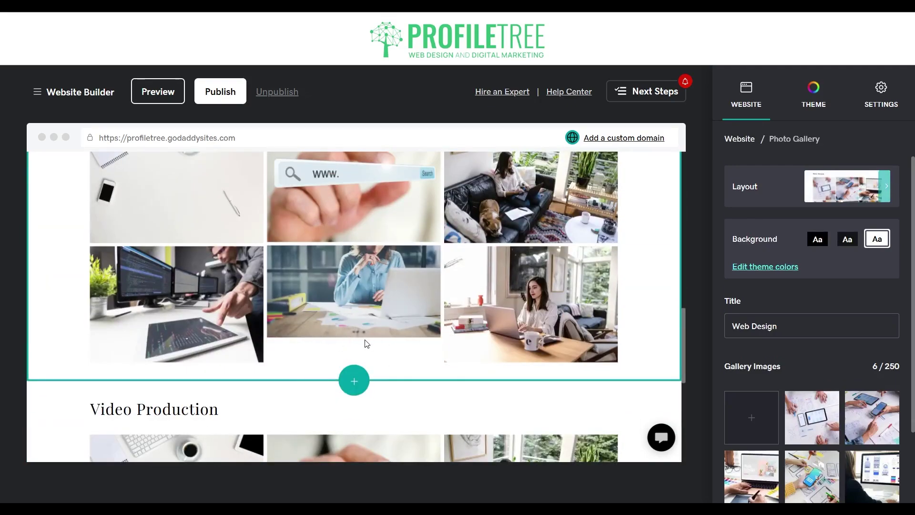
scroll(364, 343, down, 5)
scroll(318, 359, down, 3)
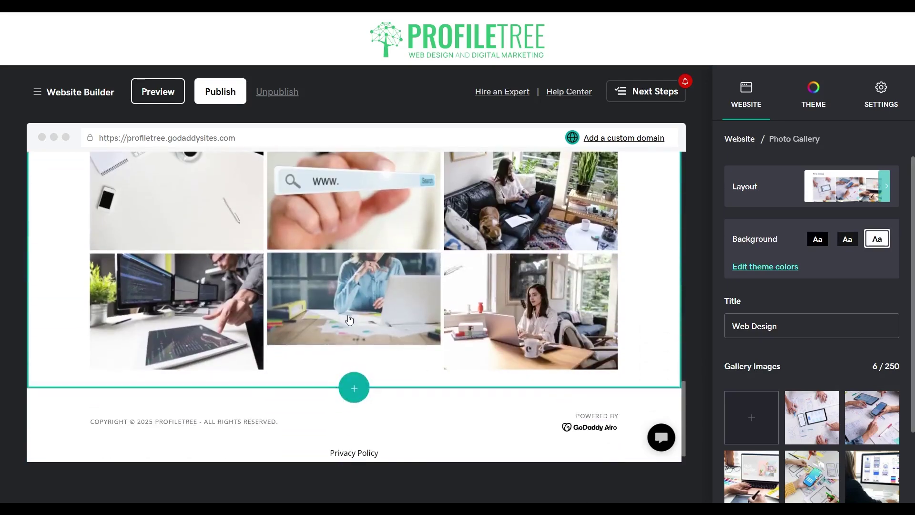
scroll(317, 360, up, 3)
scroll(513, 326, up, 5)
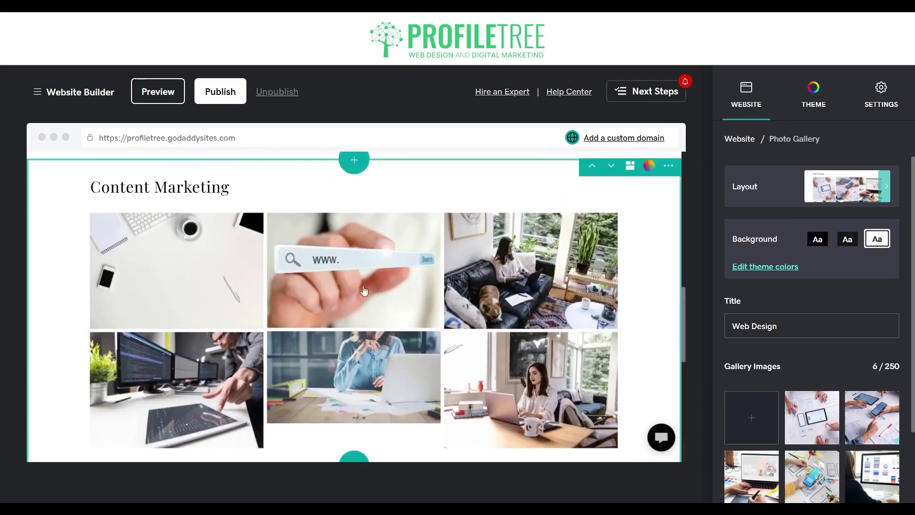
- Examine the image description and caption settings of the first "Web Design" gallery photo
scroll(828, 368, down, 2)
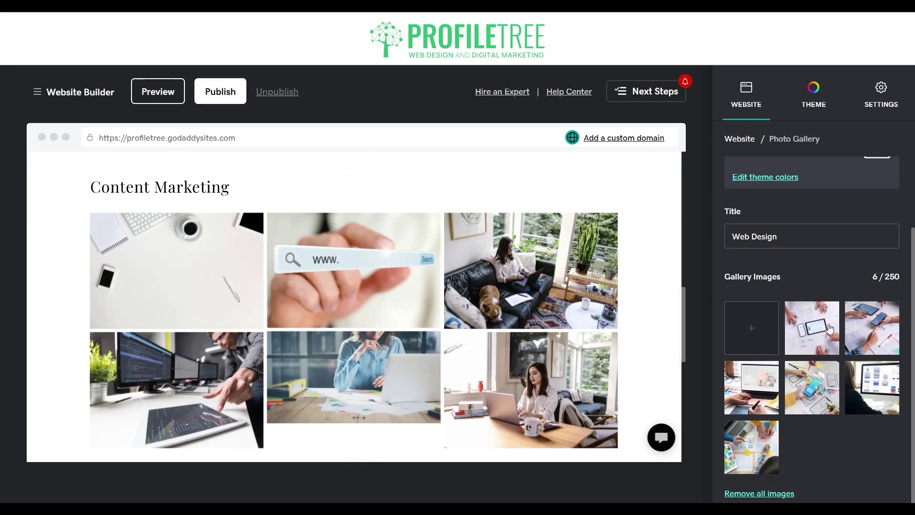
click(819, 334)
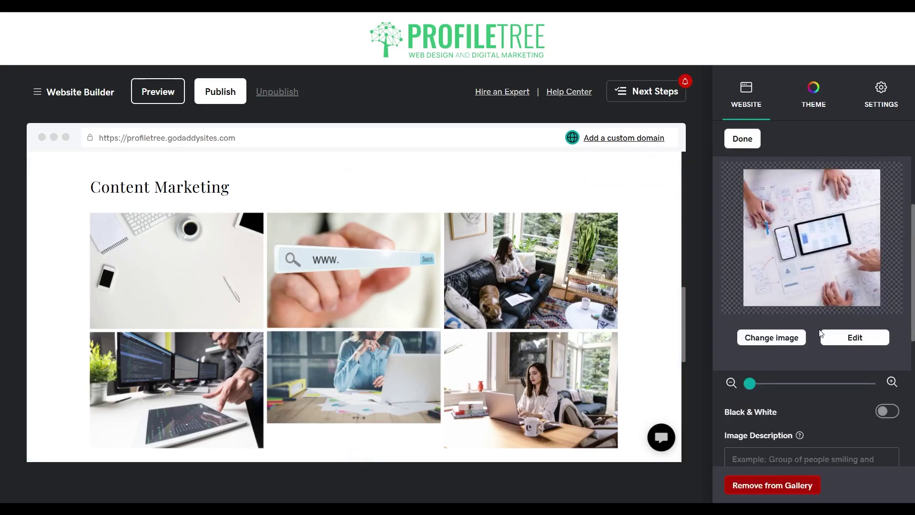
scroll(736, 284, down, 5)
scroll(783, 327, down, 1)
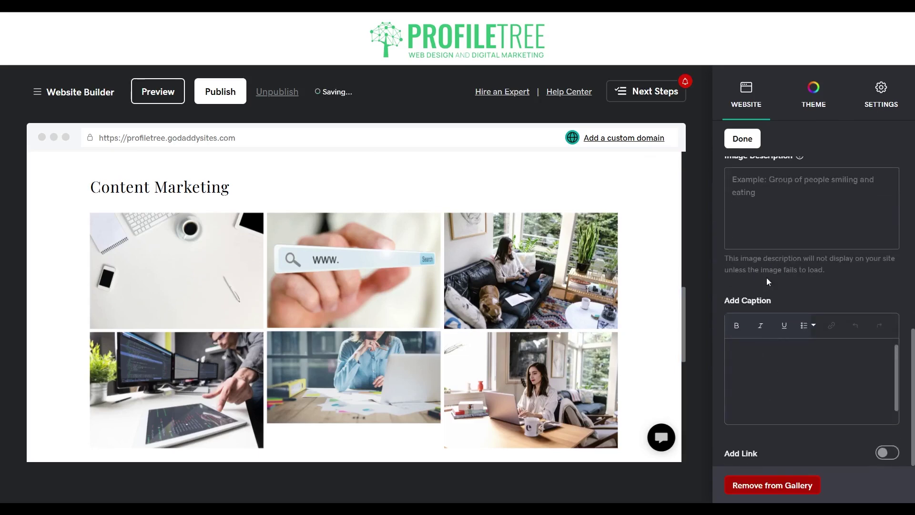
scroll(766, 279, up, 2)
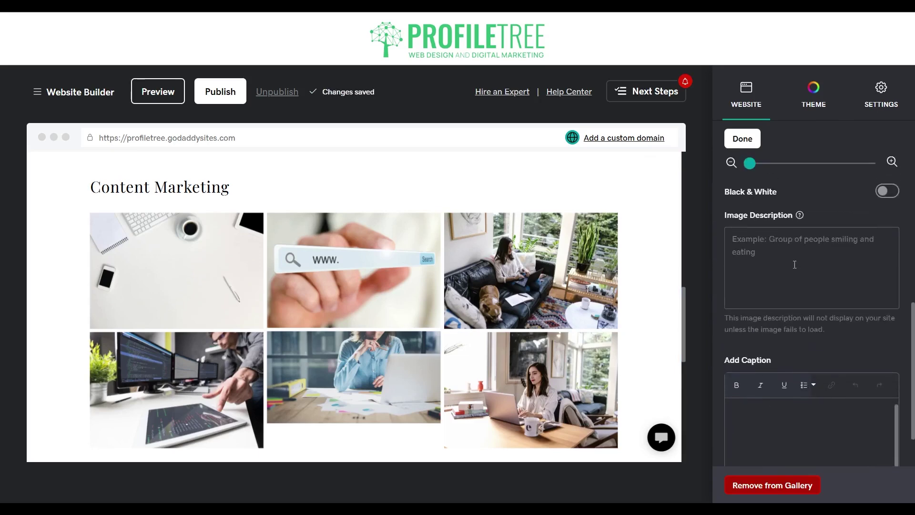
scroll(794, 265, down, 2)
click(767, 372)
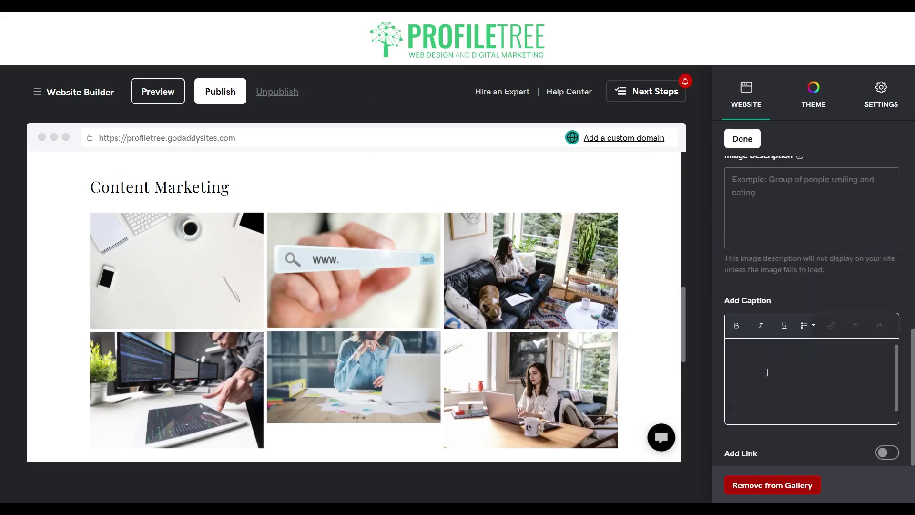
- Add a page link from the first "Web Design" gallery photo to the Home page's Top Of Page section and finish editing the photo
click(882, 453)
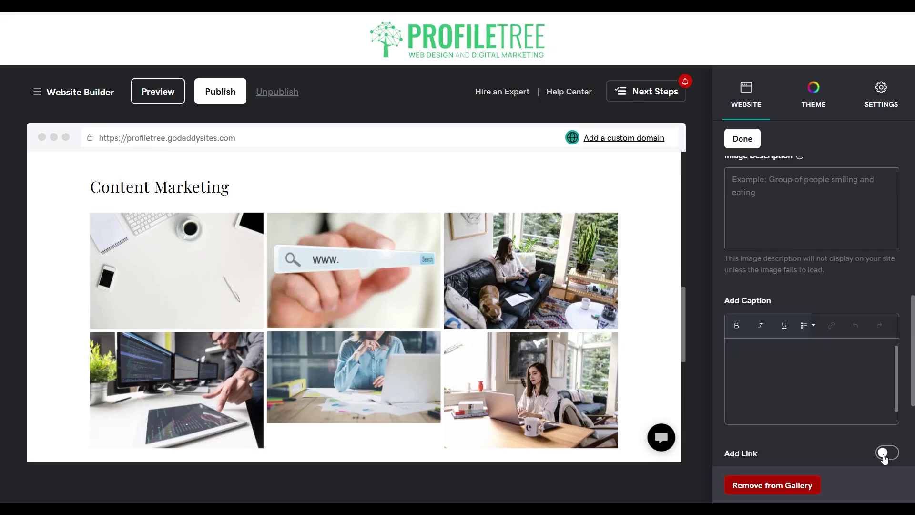
scroll(787, 377, down, 4)
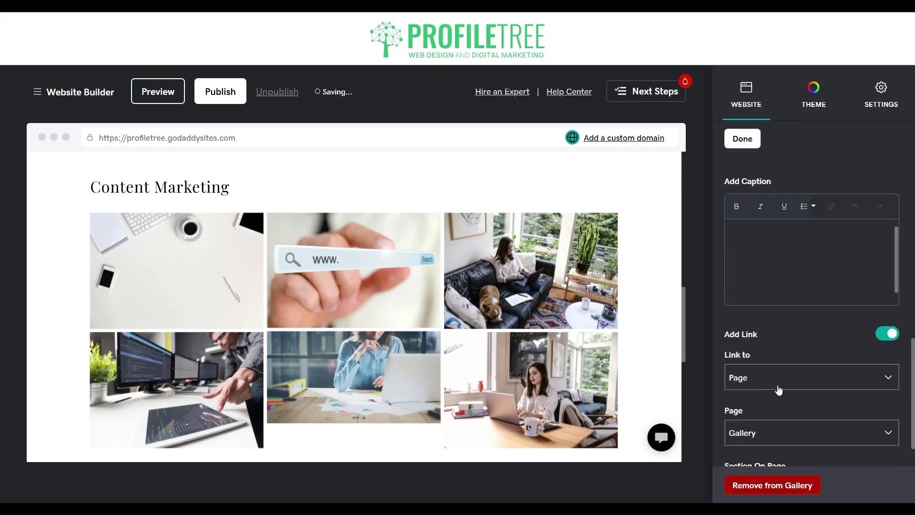
click(775, 384)
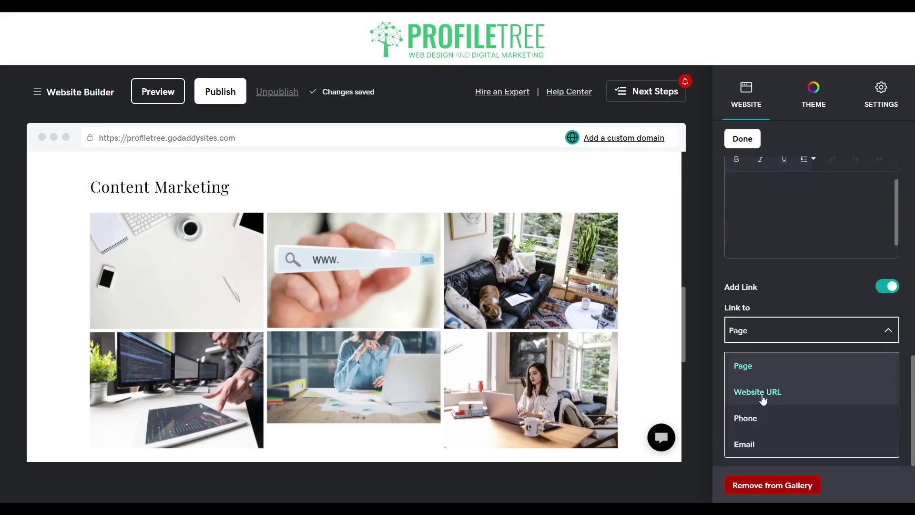
click(809, 328)
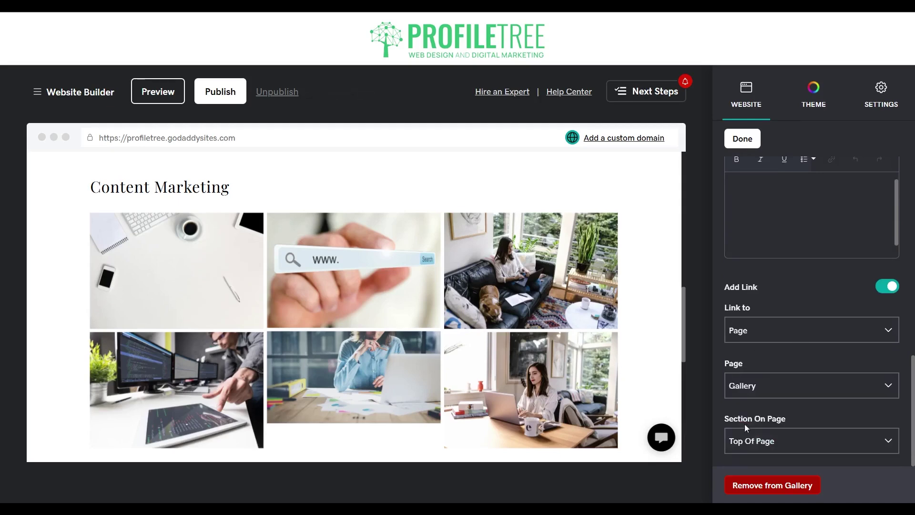
click(761, 398)
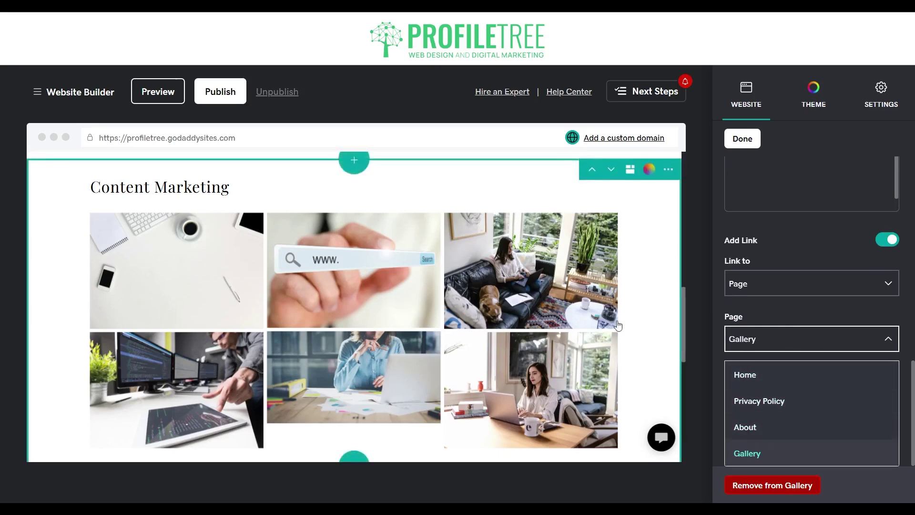
click(768, 377)
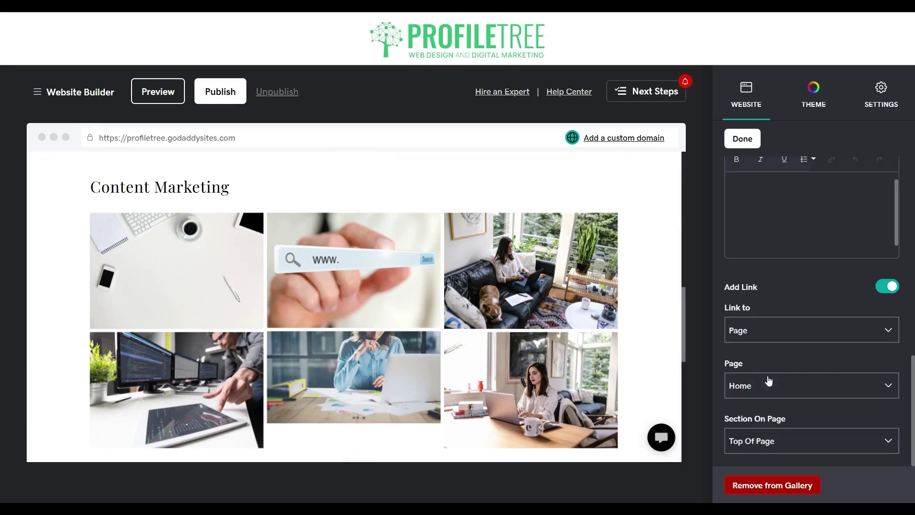
click(778, 445)
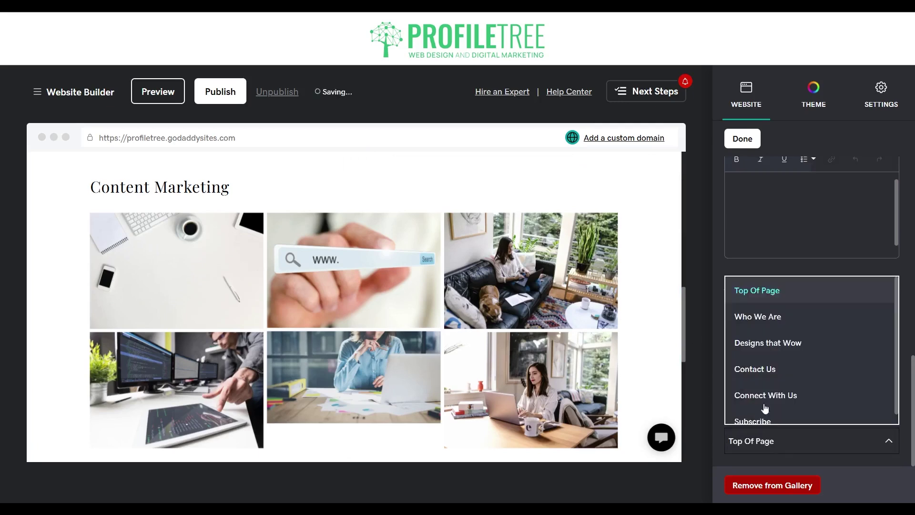
click(769, 291)
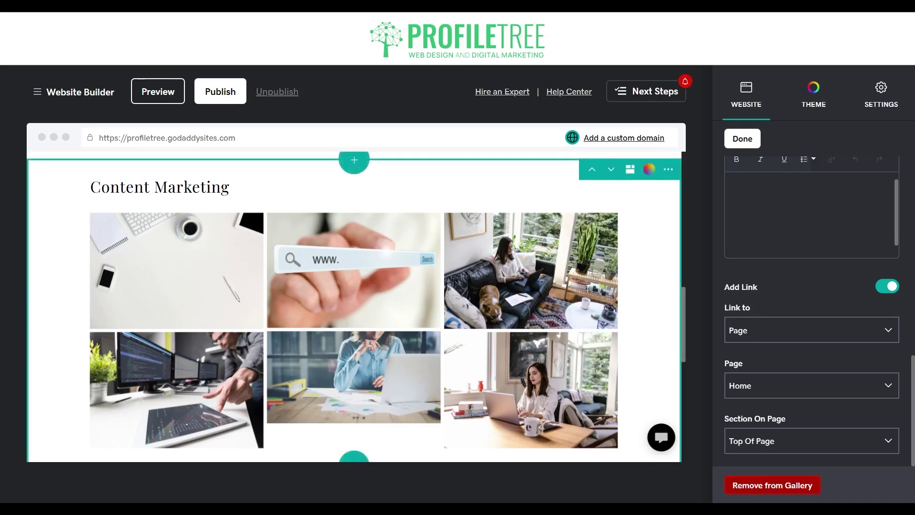
scroll(812, 305, up, 5)
scroll(748, 271, up, 2)
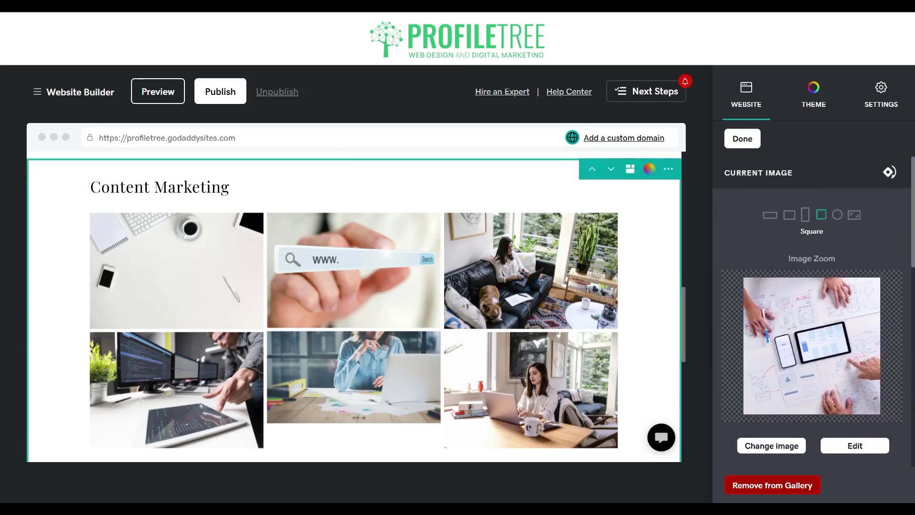
click(583, 292)
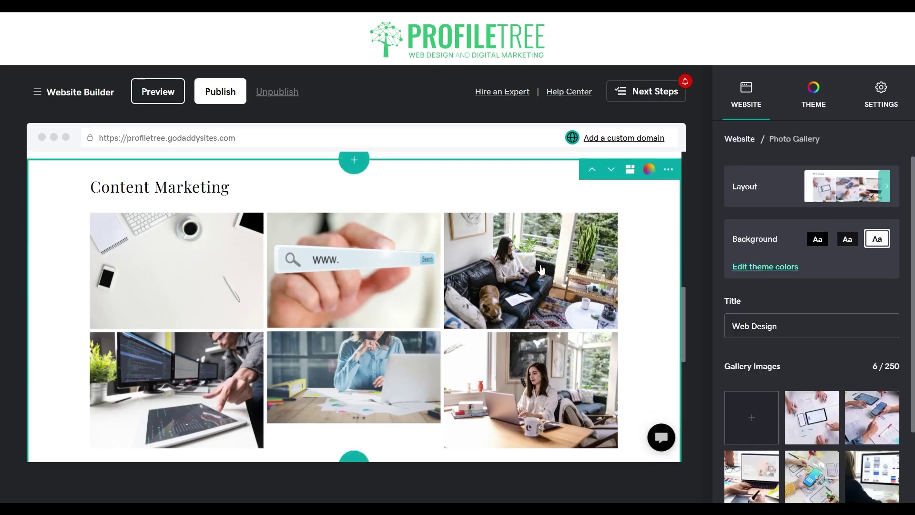